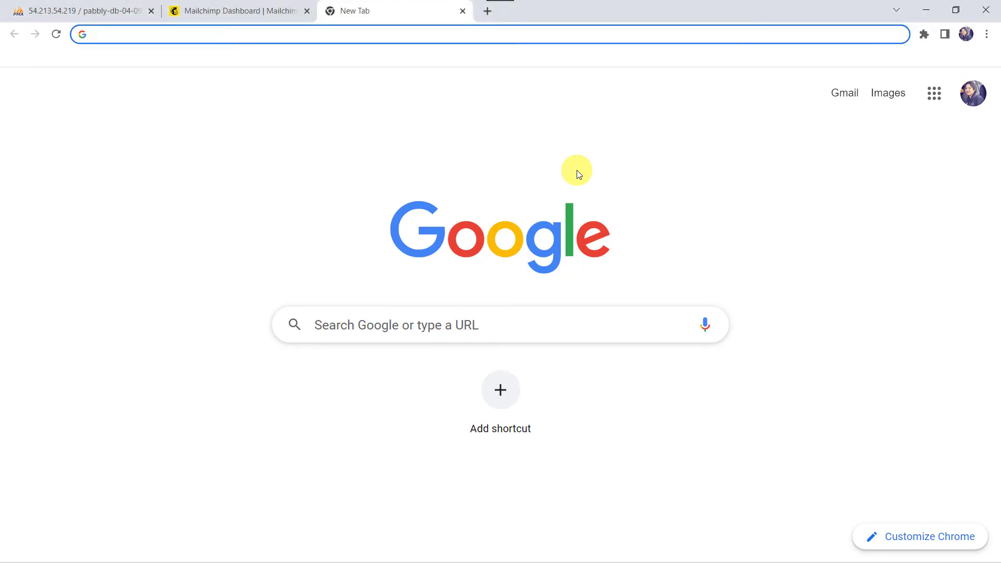
# Step: Go to pabbly.com and open the Pabbly Connect product page from the Products menu
pyautogui.write('pabbly')
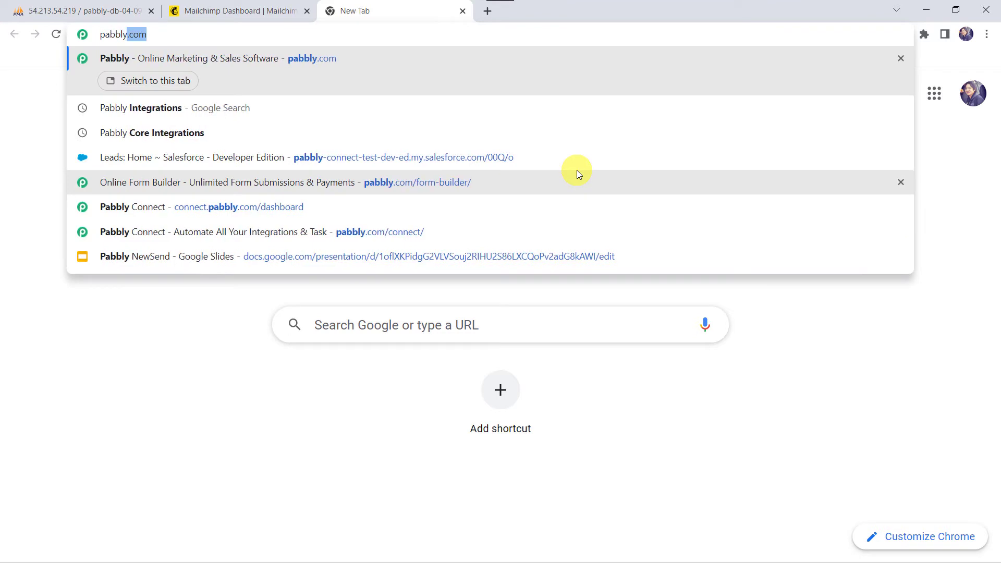
pyautogui.press('Return')
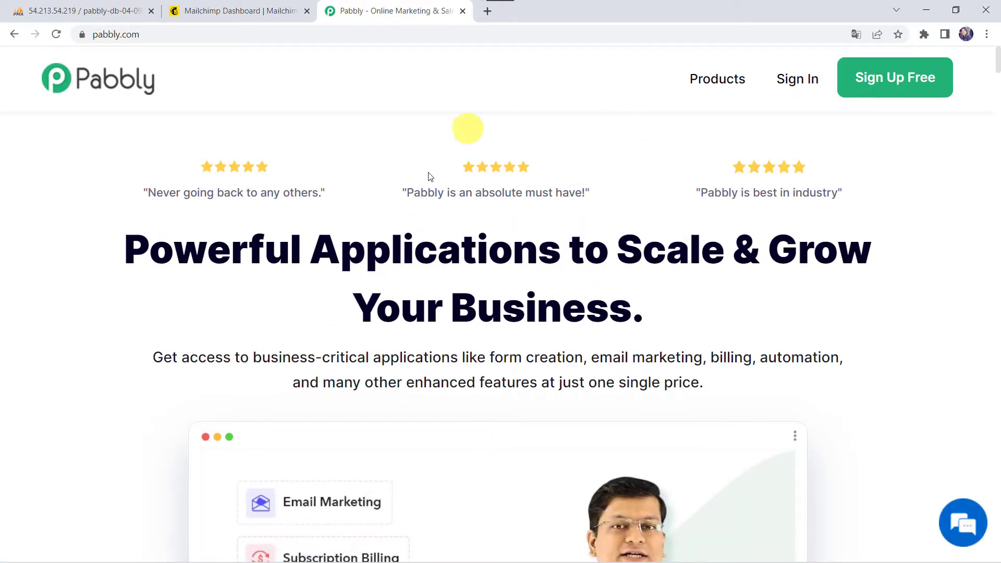
pyautogui.click(701, 77)
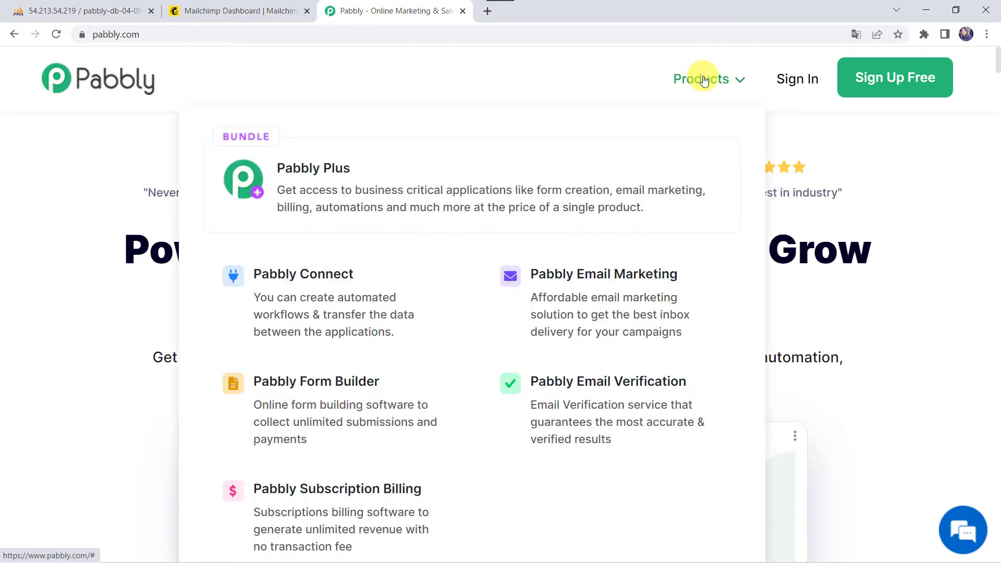
pyautogui.click(330, 304)
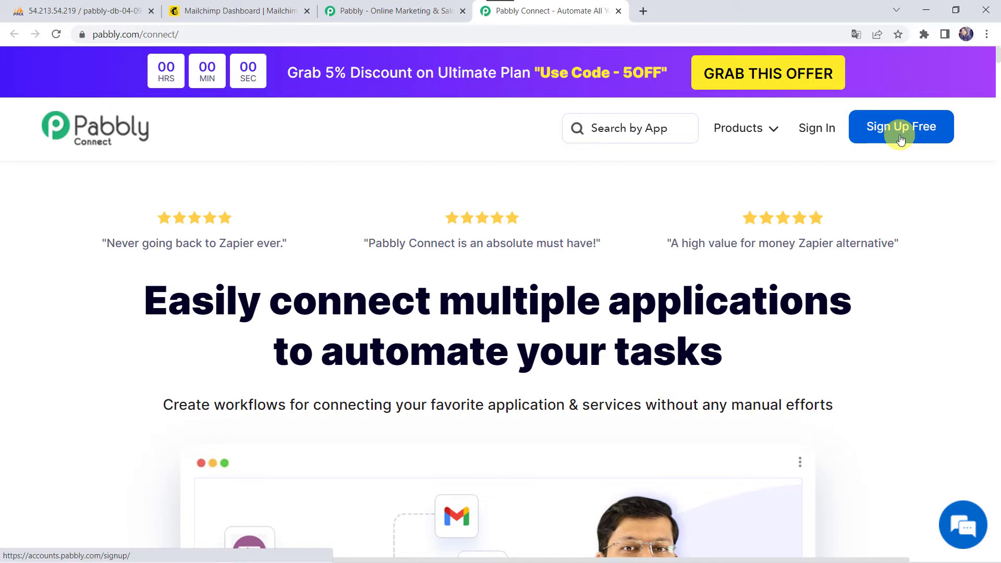
# Step: Sign in and open the Pabbly Connect dashboard with its Home folder workflows
pyautogui.click(822, 134)
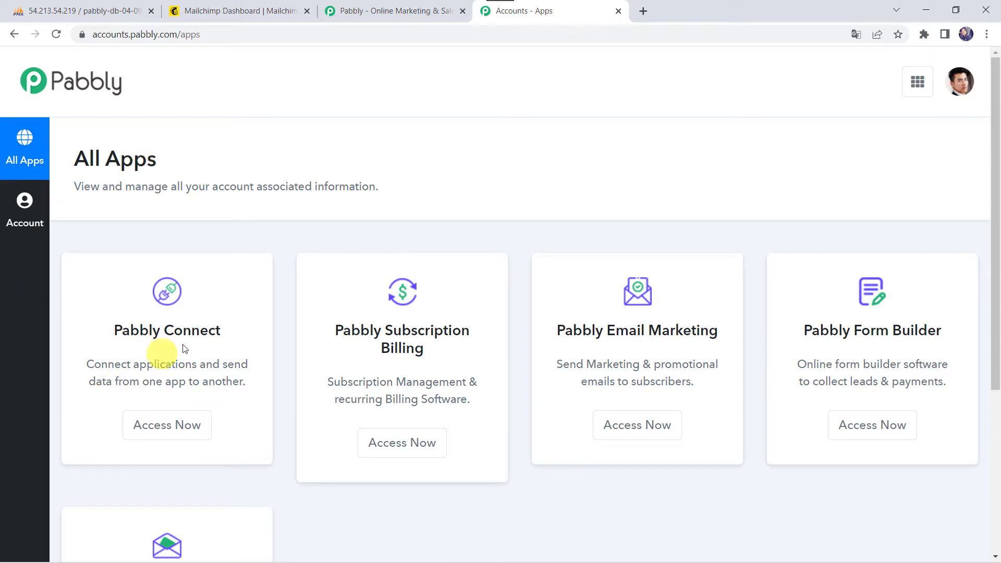
pyautogui.click(168, 427)
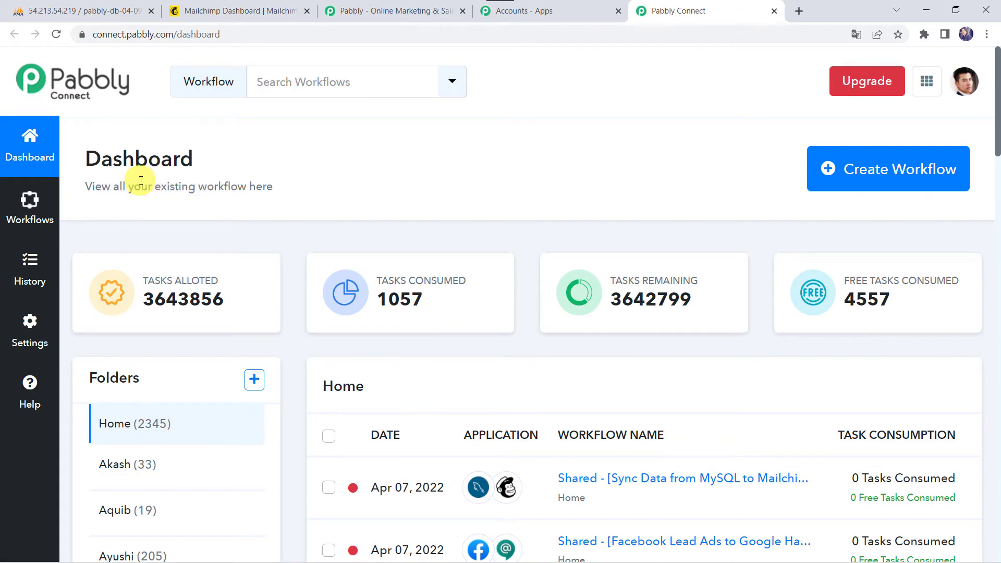
pyautogui.scroll(-5, 667, 508)
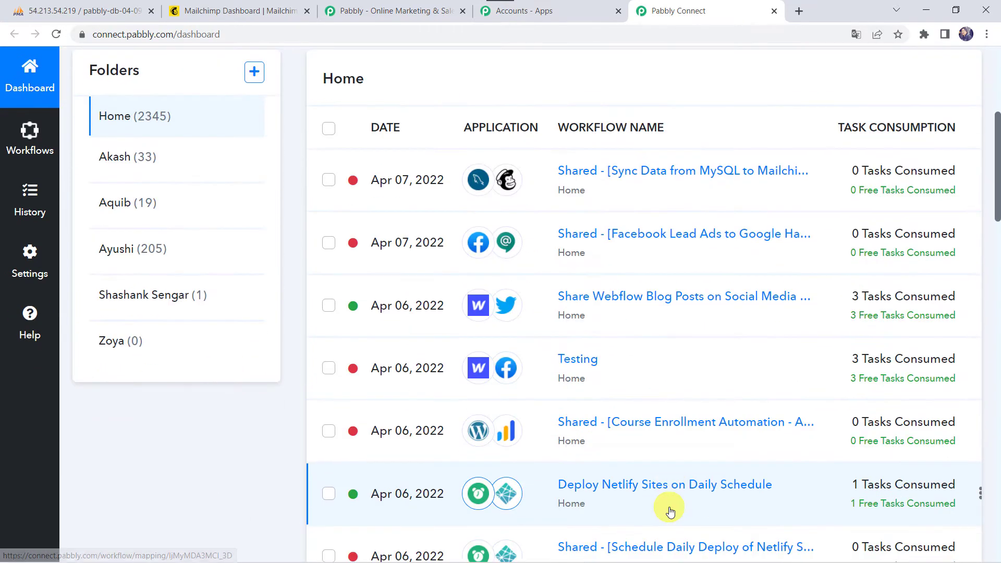
pyautogui.scroll(5, 670, 510)
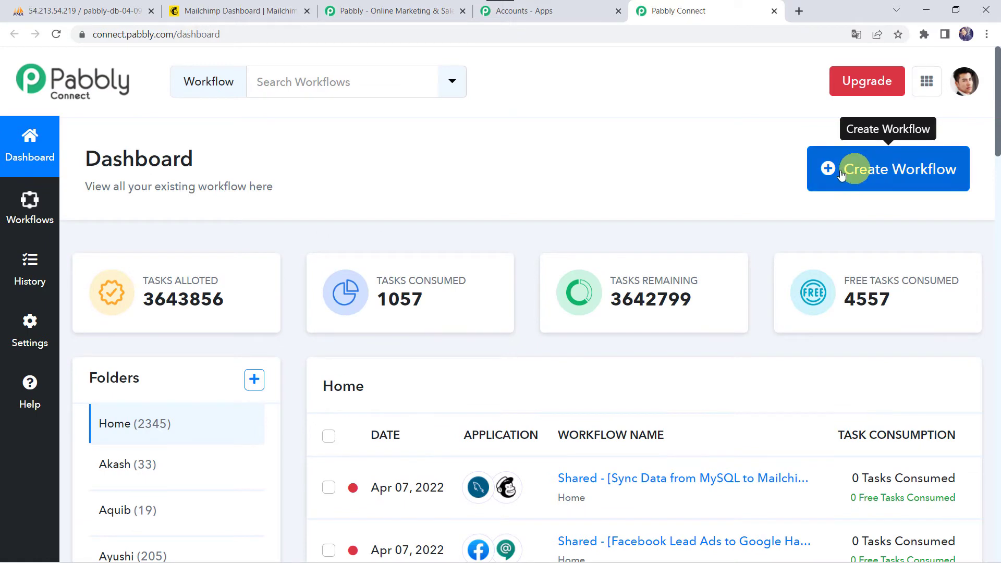
# Step: Create a workflow named 'MySQL to Mailchimp Integration' and collapse its empty trigger step
pyautogui.click(861, 177)
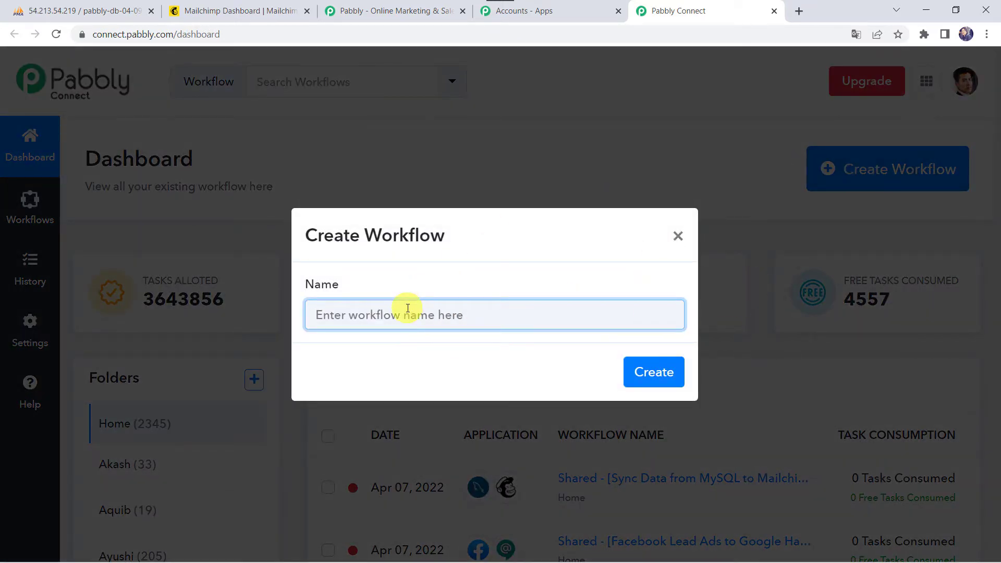
pyautogui.write('MySQL to Mailchimp Integration')
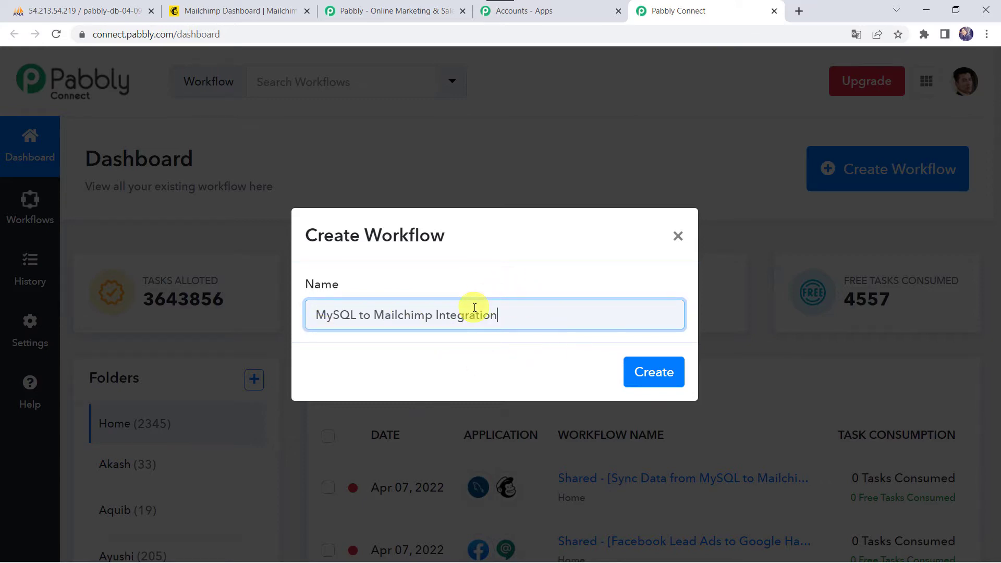
pyautogui.click(653, 370)
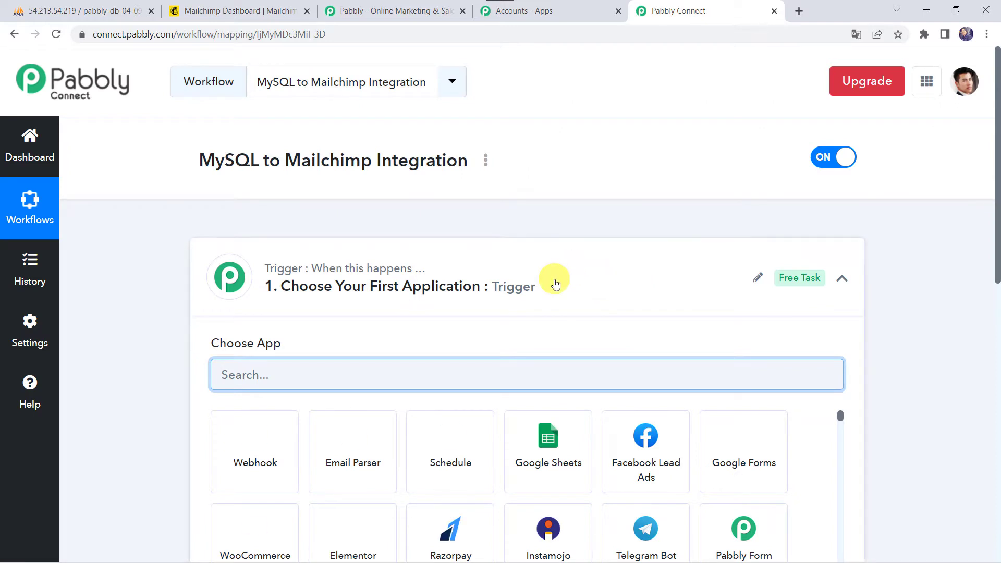
pyautogui.click(553, 278)
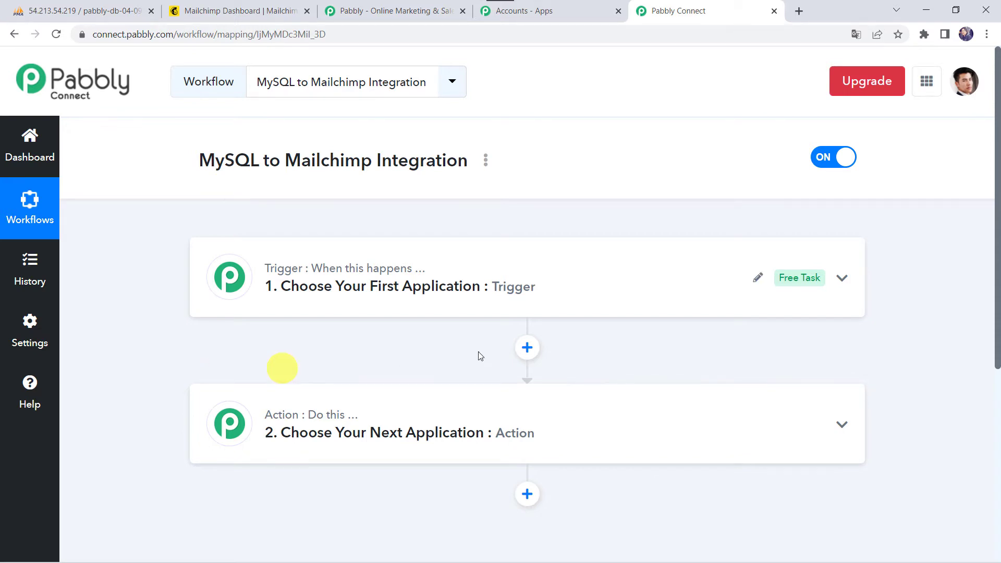
# Step: Set the trigger app to MySQL with the event New Row in a Table
pyautogui.click(543, 267)
pyautogui.click(280, 372)
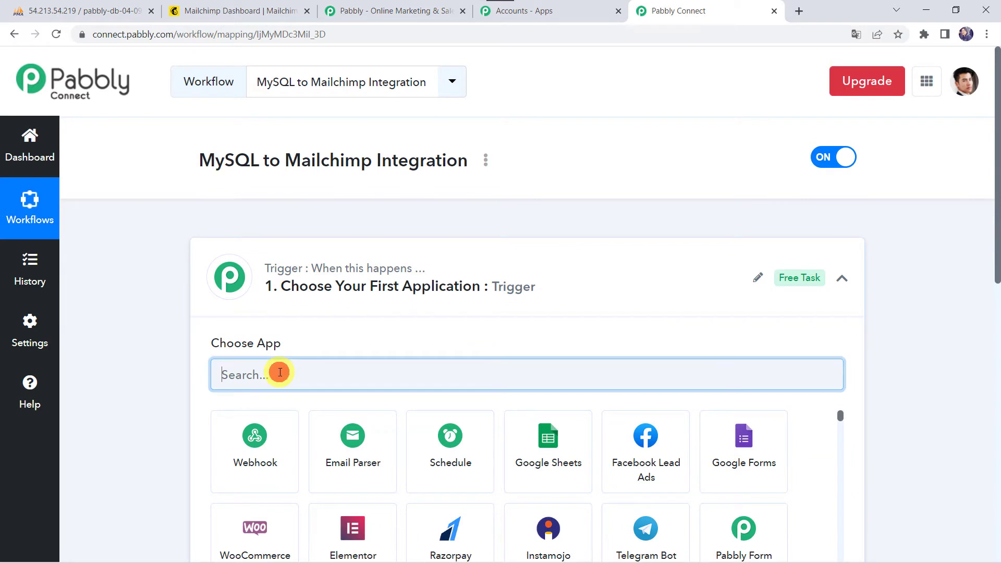
pyautogui.write('MySQ')
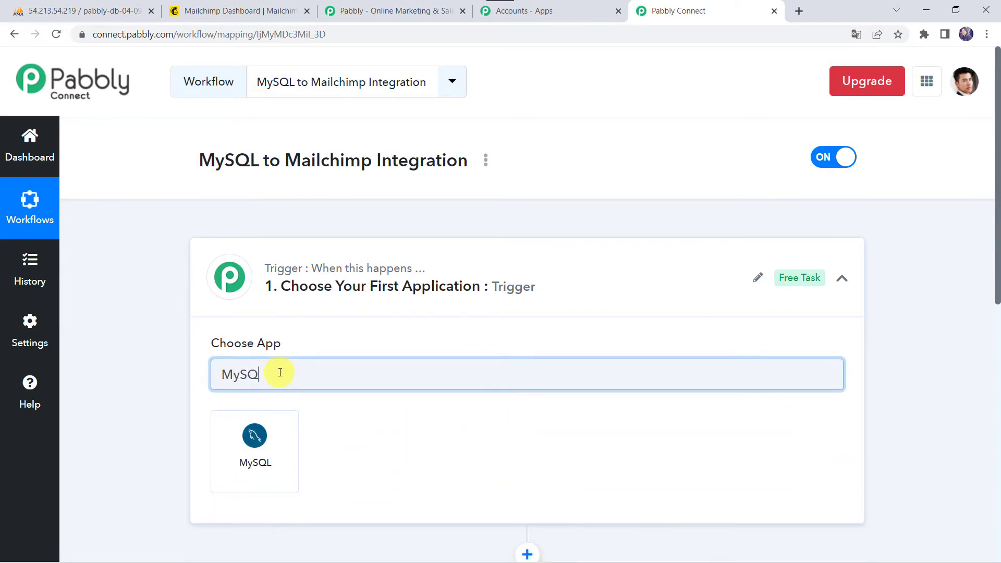
pyautogui.click(261, 453)
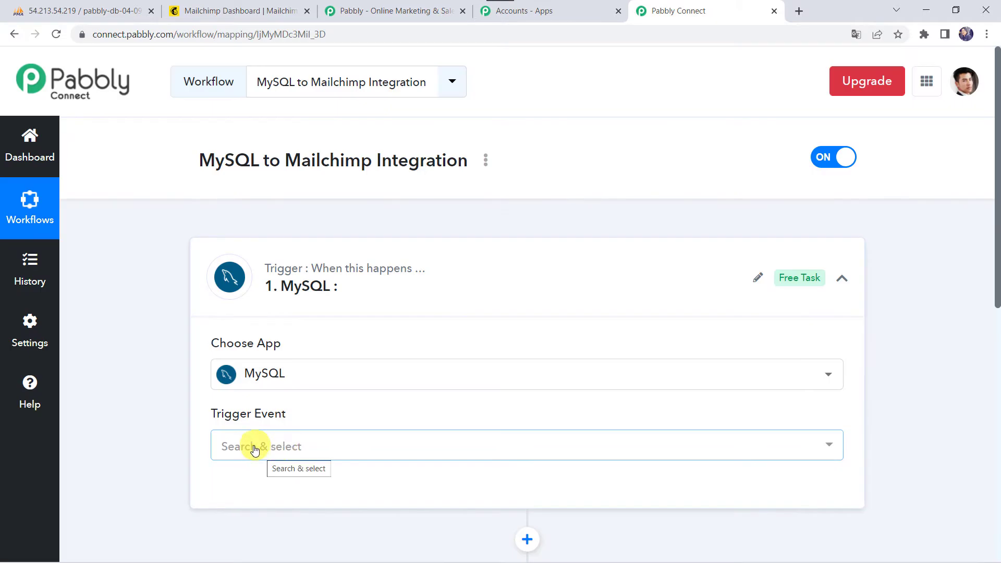
pyautogui.click(255, 449)
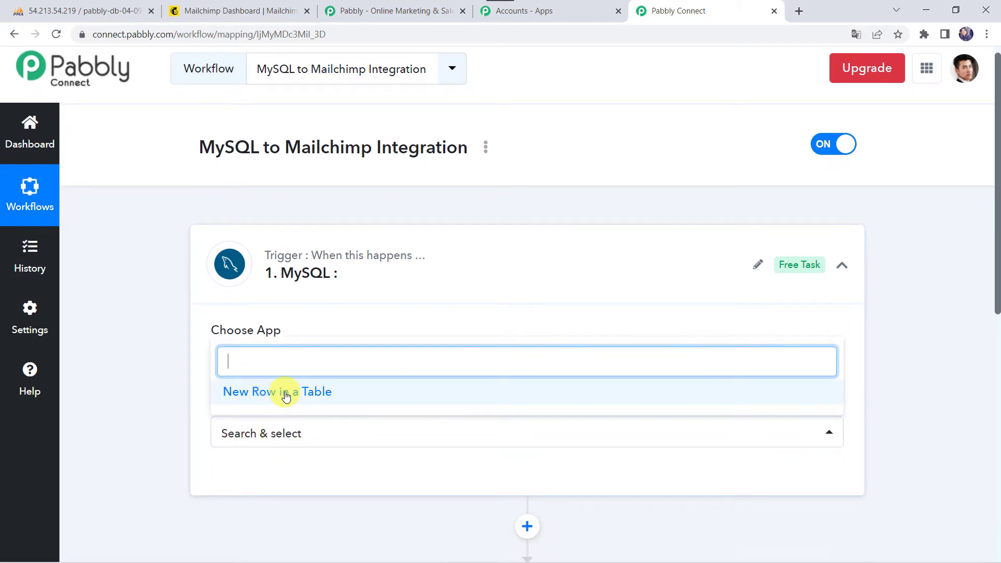
pyautogui.click(285, 396)
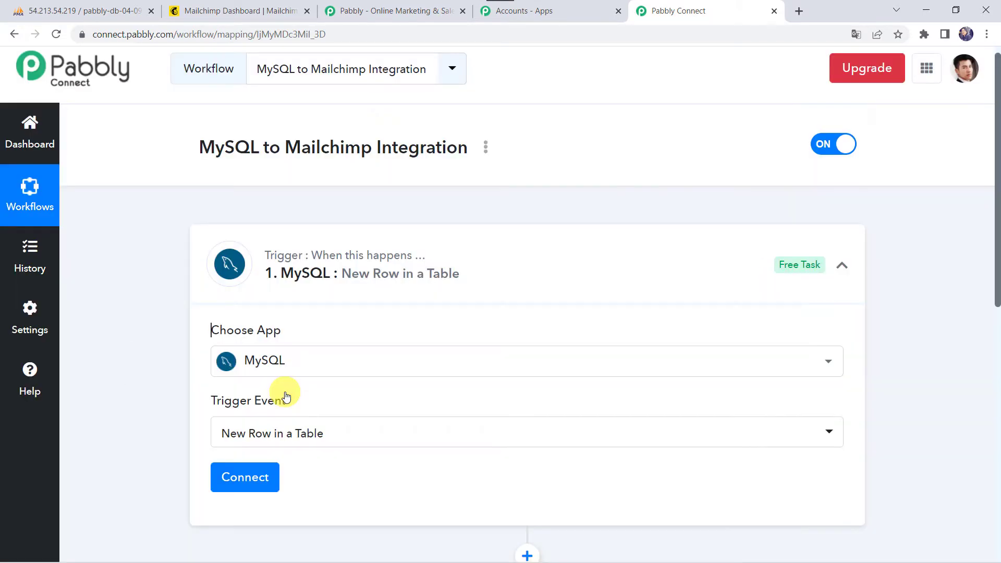
pyautogui.scroll(-3, 286, 396)
# Step: Add a new MySQL connection with the database username and password, then check phpMyAdmin for the host
pyautogui.click(245, 319)
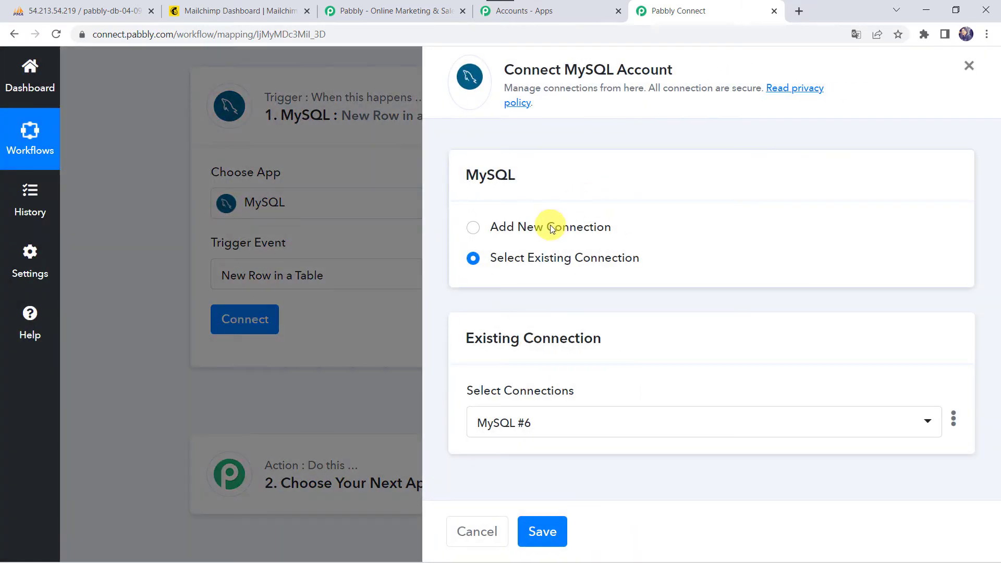
pyautogui.click(549, 224)
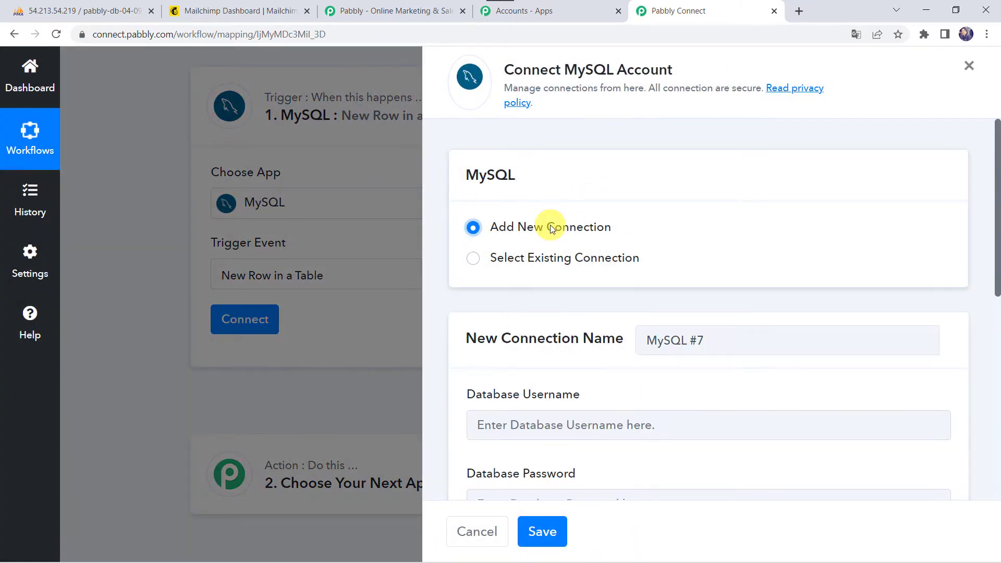
pyautogui.scroll(-2, 508, 392)
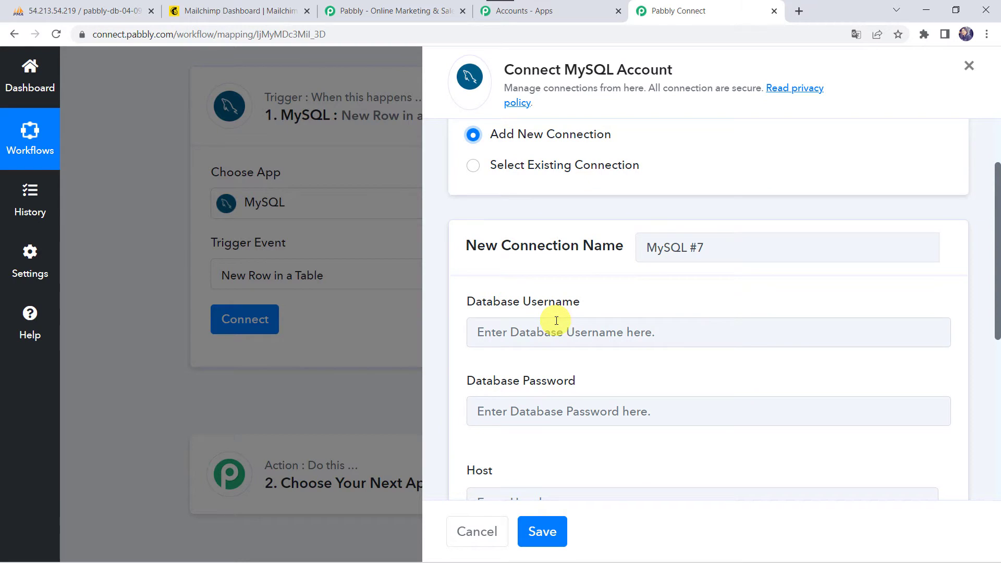
pyautogui.scroll(-2, 556, 321)
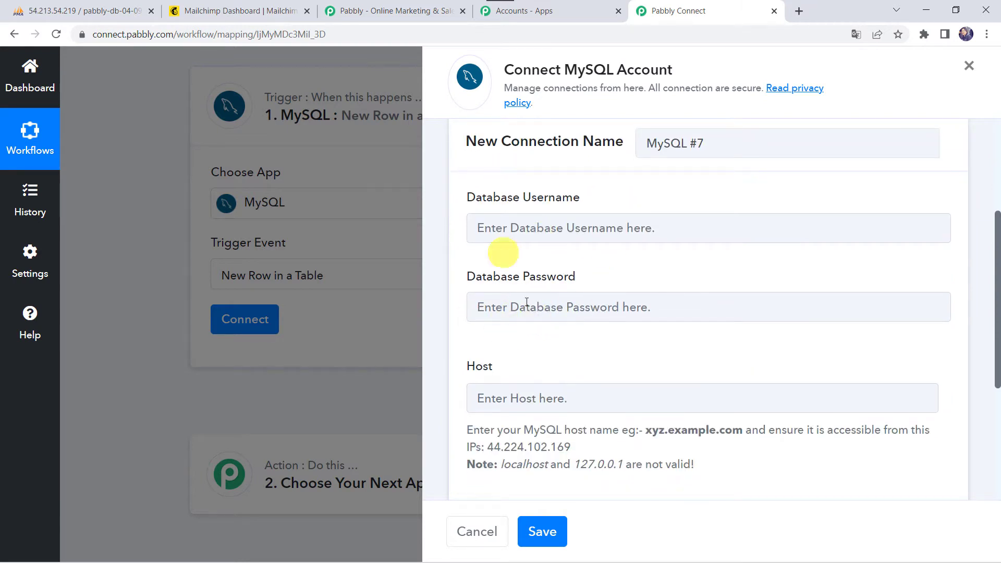
pyautogui.click(490, 230)
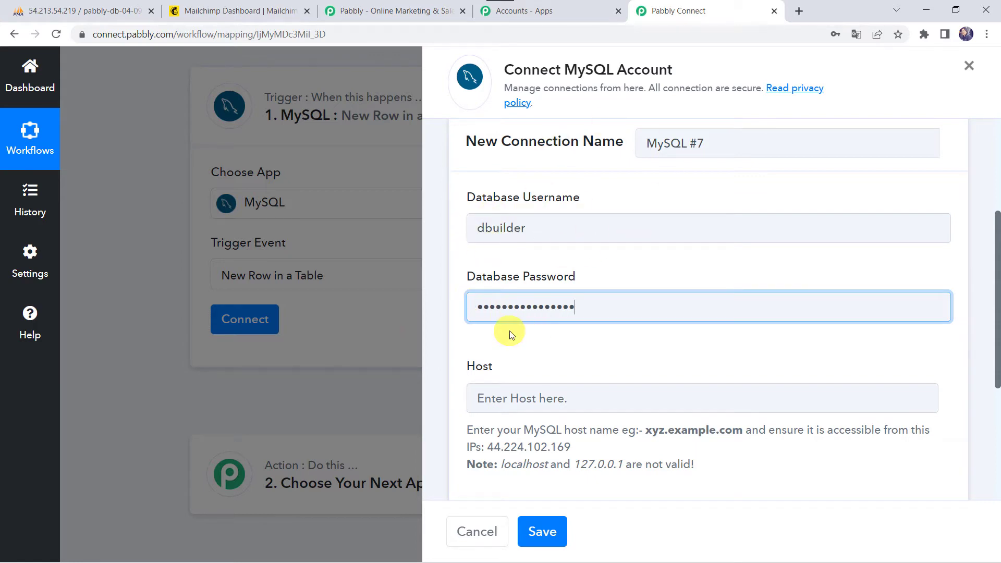
pyautogui.scroll(-3, 508, 331)
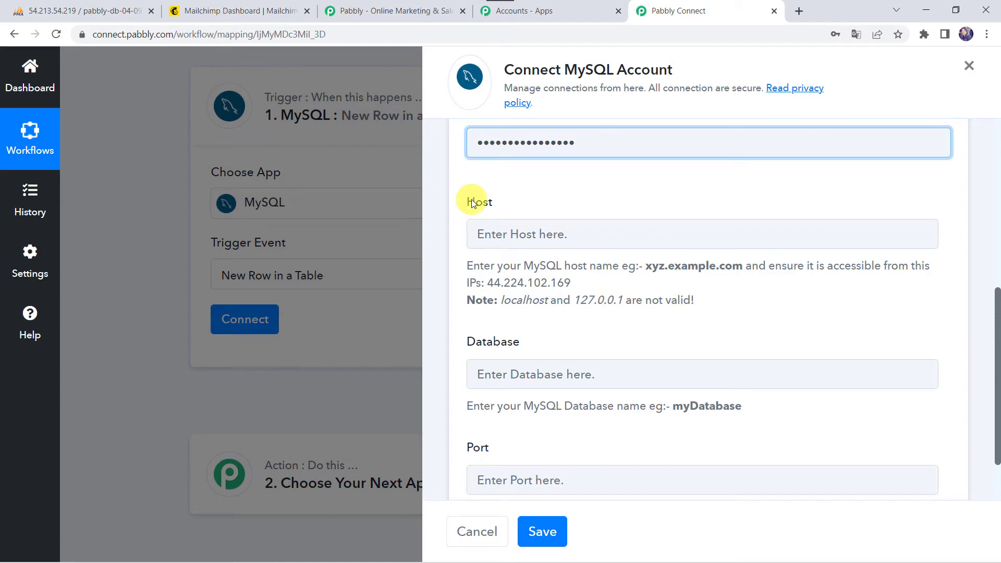
pyautogui.click(92, 15)
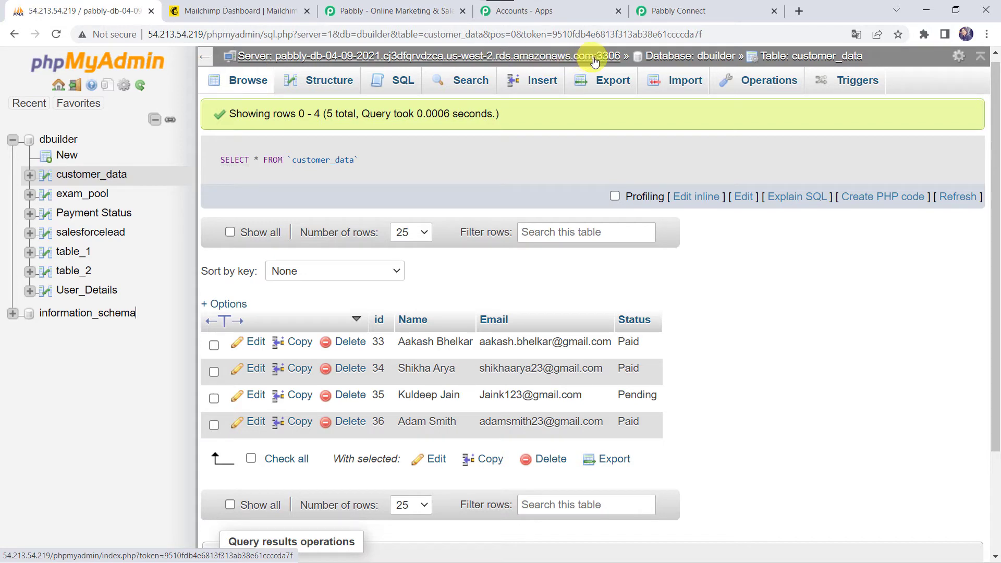
# Step: Fill the MySQL connection with the RDS host, database dbuilder and port 3306, then save
pyautogui.click(690, 13)
pyautogui.click(530, 225)
pyautogui.write('pabbly-db-04-09-2021.cj3dfqrvdzca.us-west-2.rds.amazonaws.com')
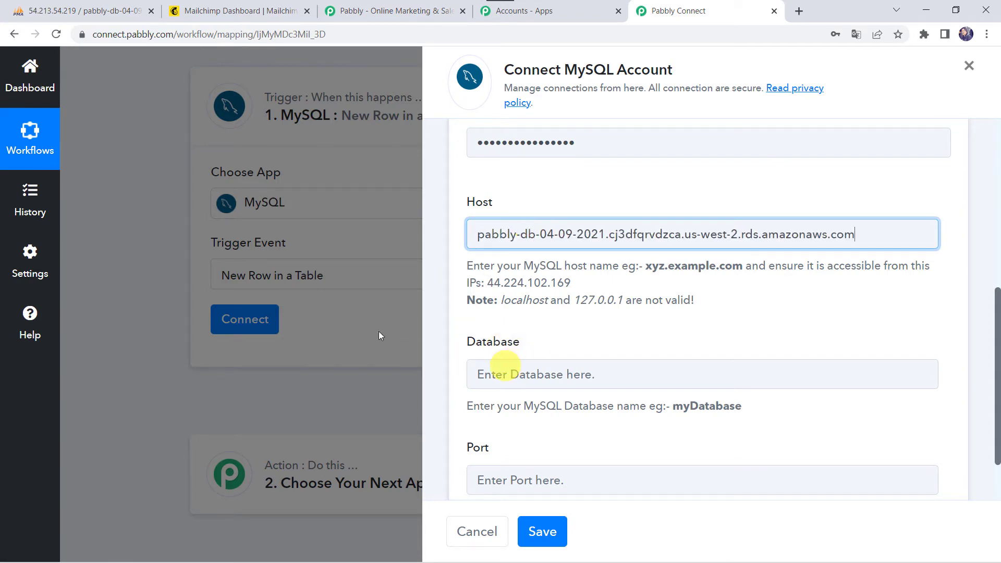
pyautogui.click(99, 10)
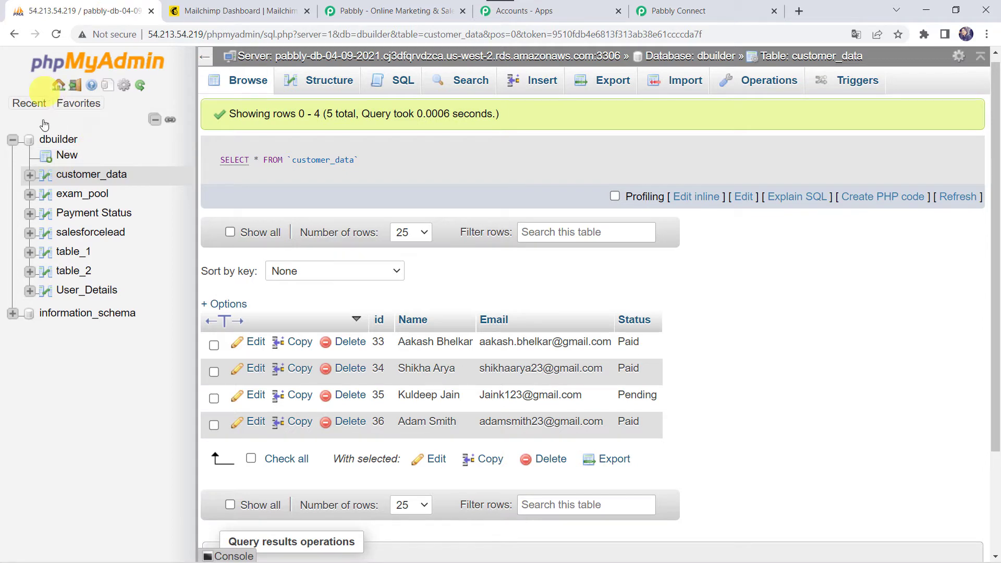
pyautogui.click(687, 10)
pyautogui.click(495, 377)
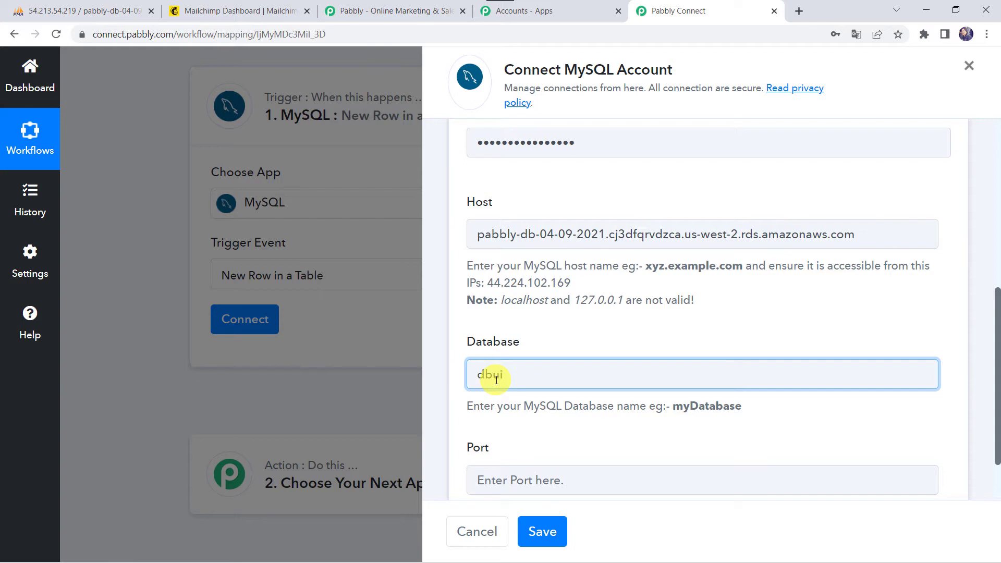
pyautogui.scroll(-2, 495, 379)
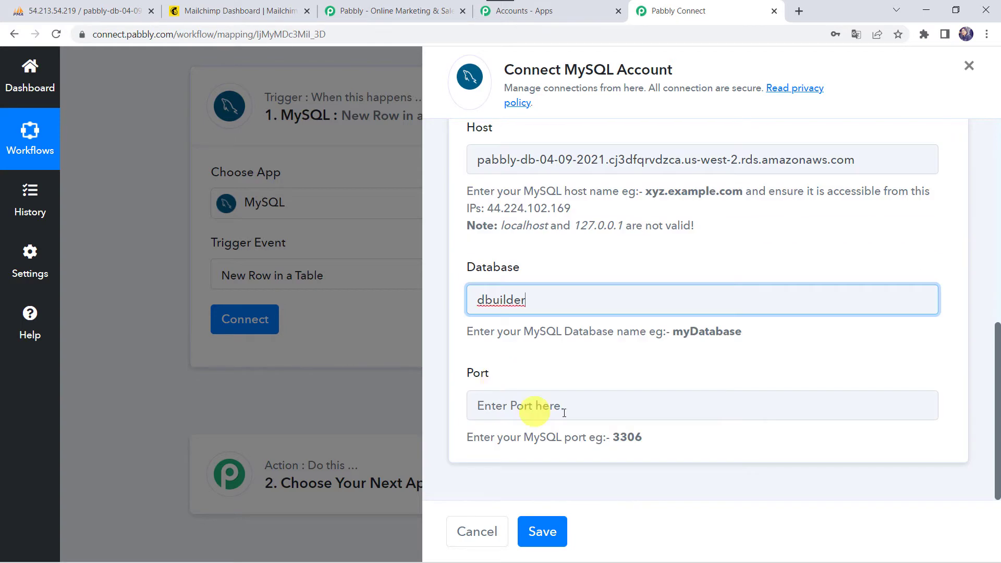
pyautogui.click(66, 5)
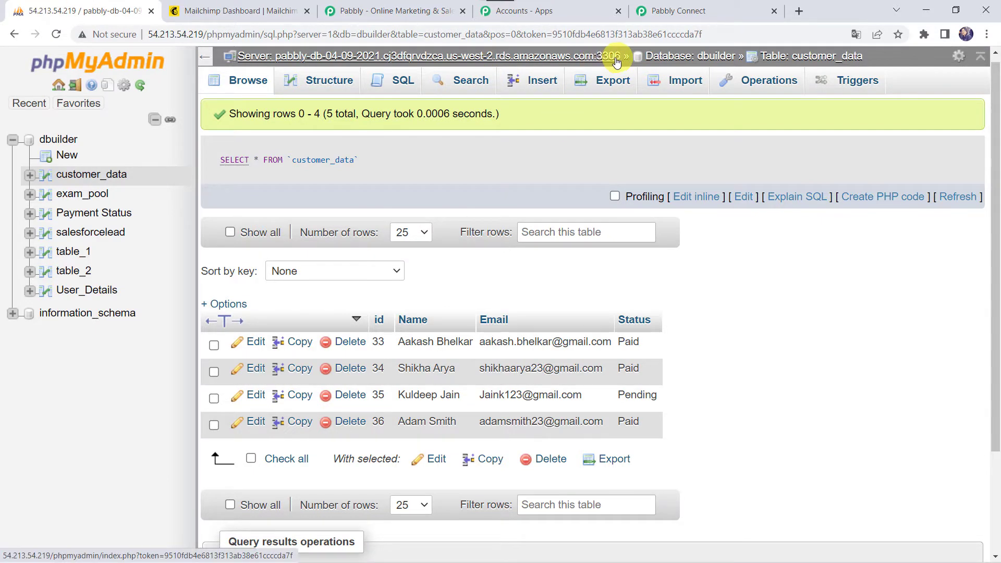
pyautogui.click(682, 10)
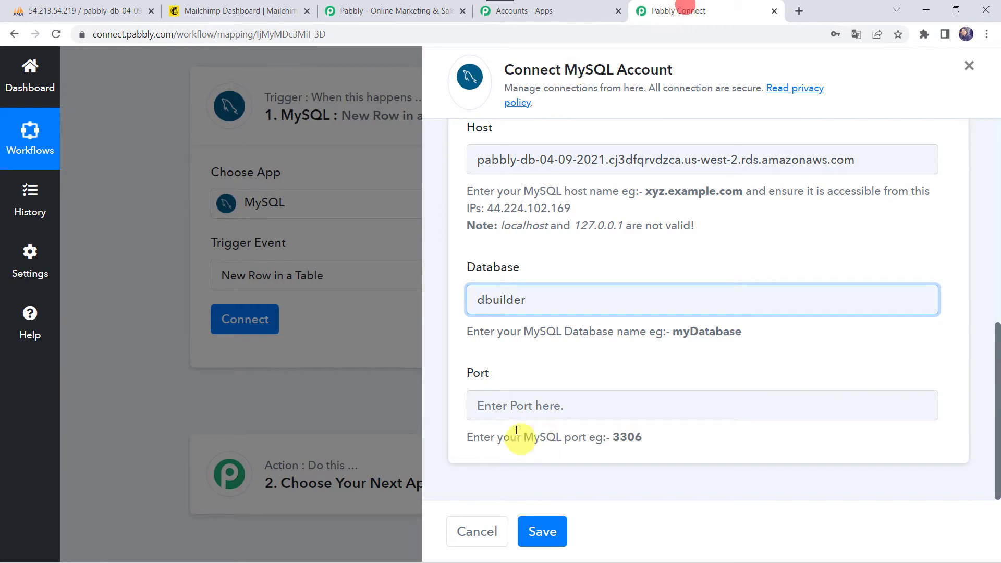
pyautogui.click(523, 406)
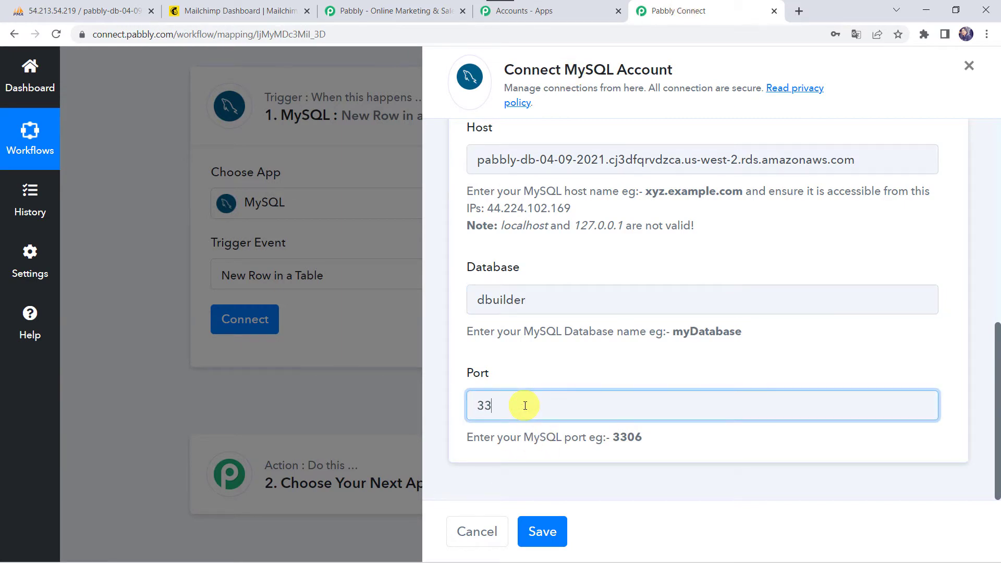
pyautogui.click(543, 531)
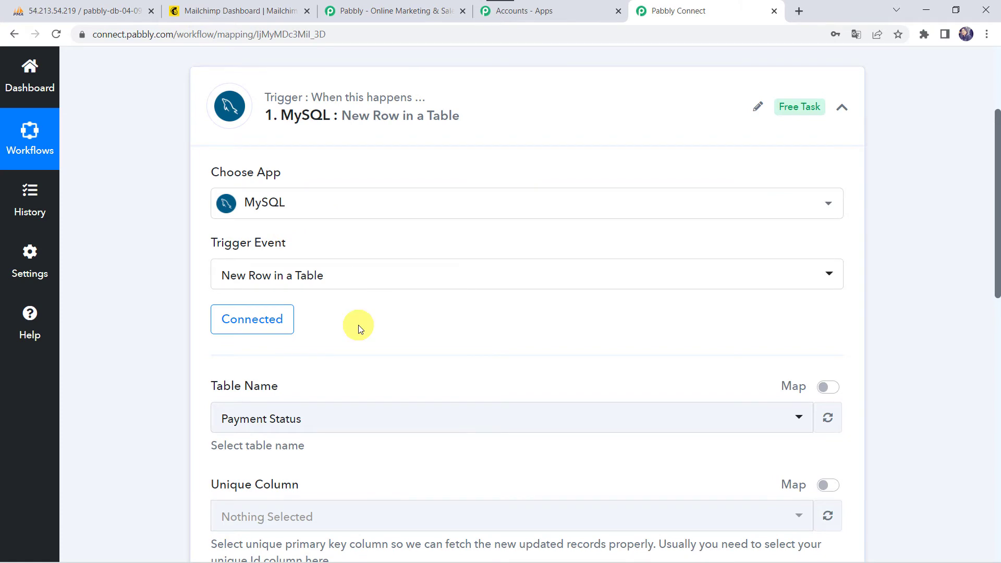
pyautogui.scroll(-2, 358, 325)
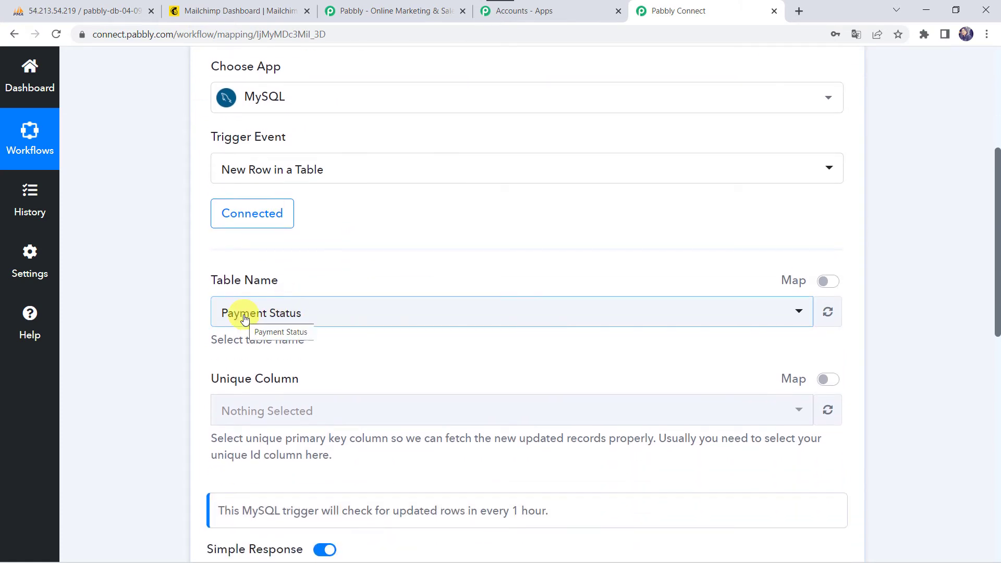
pyautogui.click(84, 7)
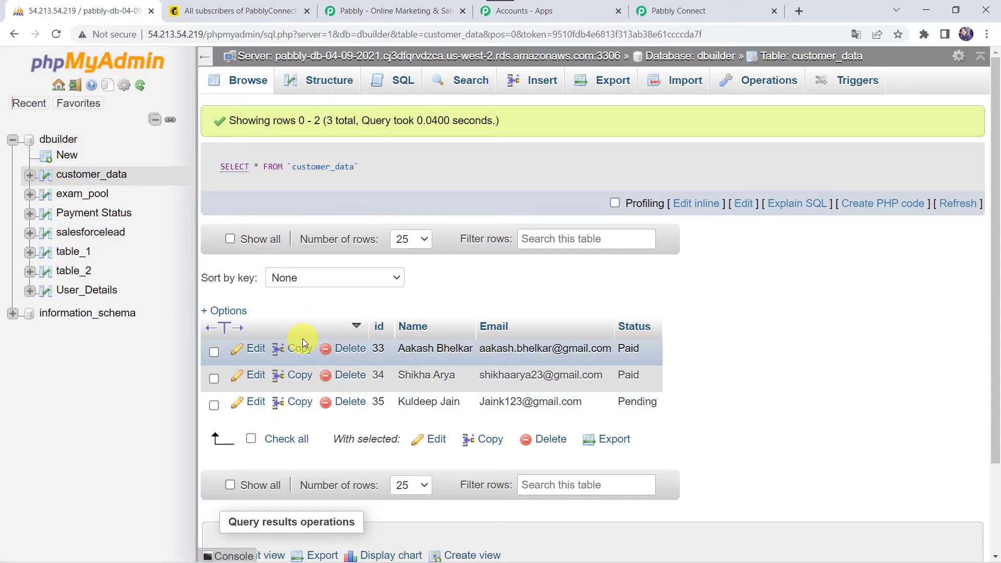
pyautogui.click(684, 8)
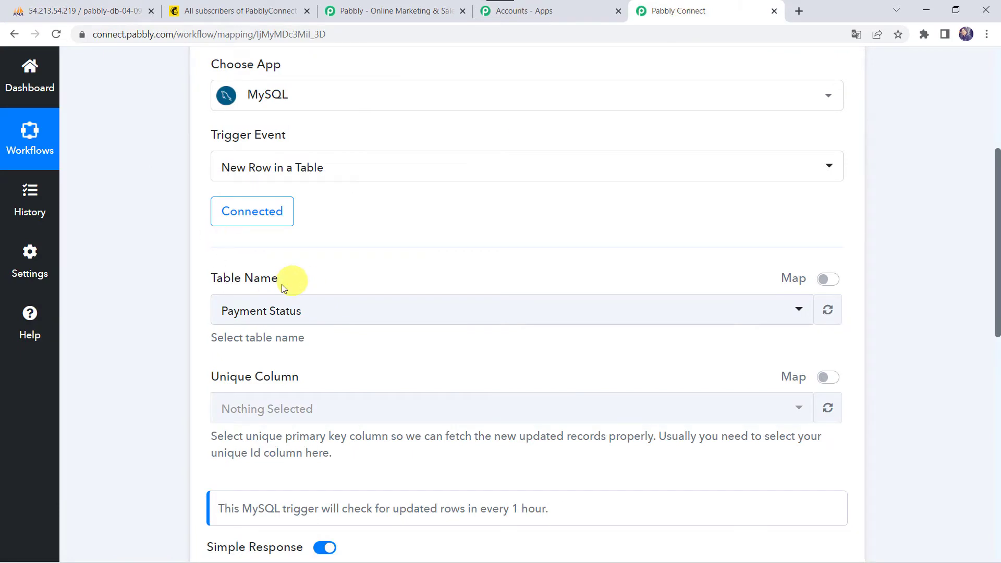
# Step: Point the trigger at table customer_data with unique column id, then view that table in phpMyAdmin
pyautogui.click(265, 311)
pyautogui.click(188, 291)
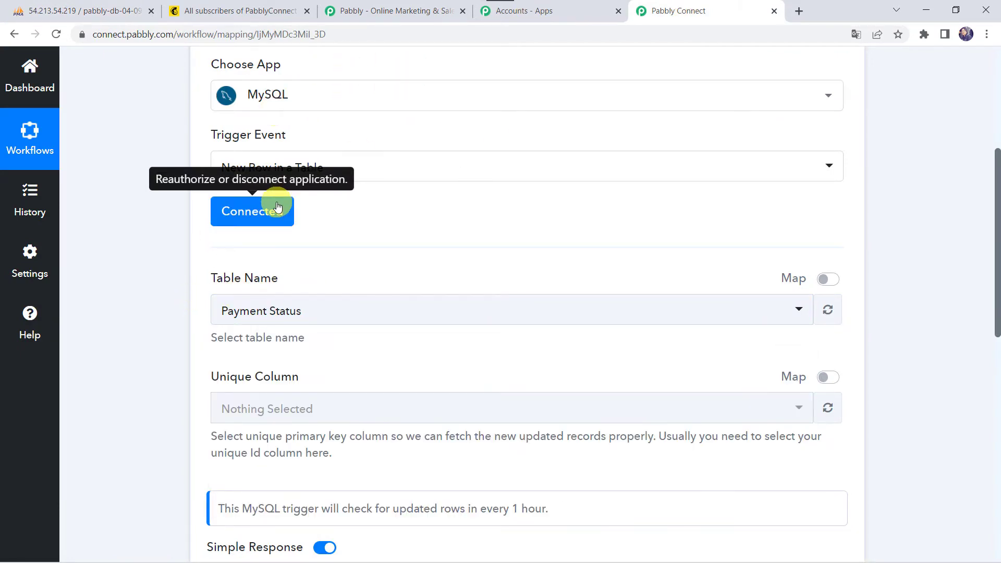
pyautogui.click(269, 311)
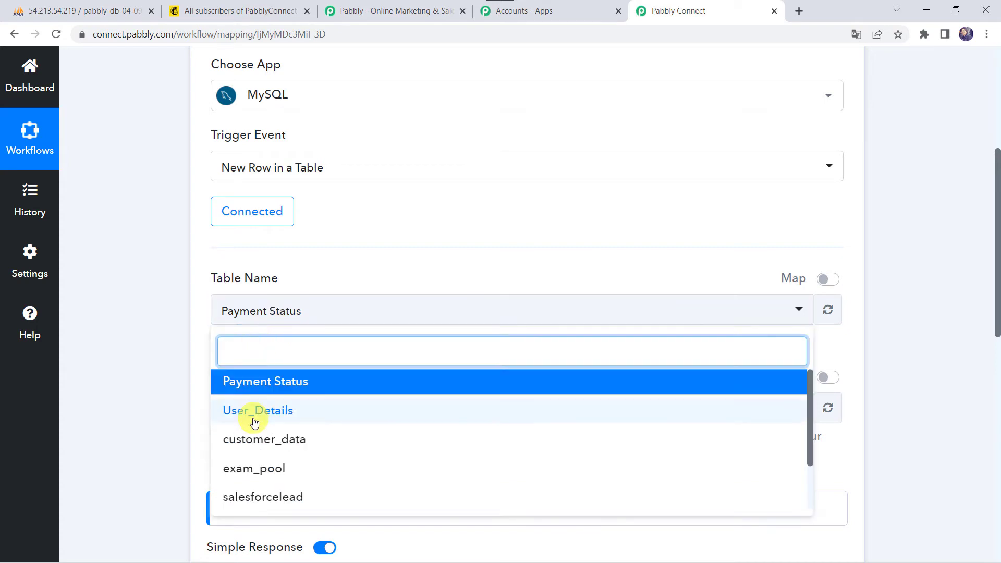
pyautogui.click(320, 437)
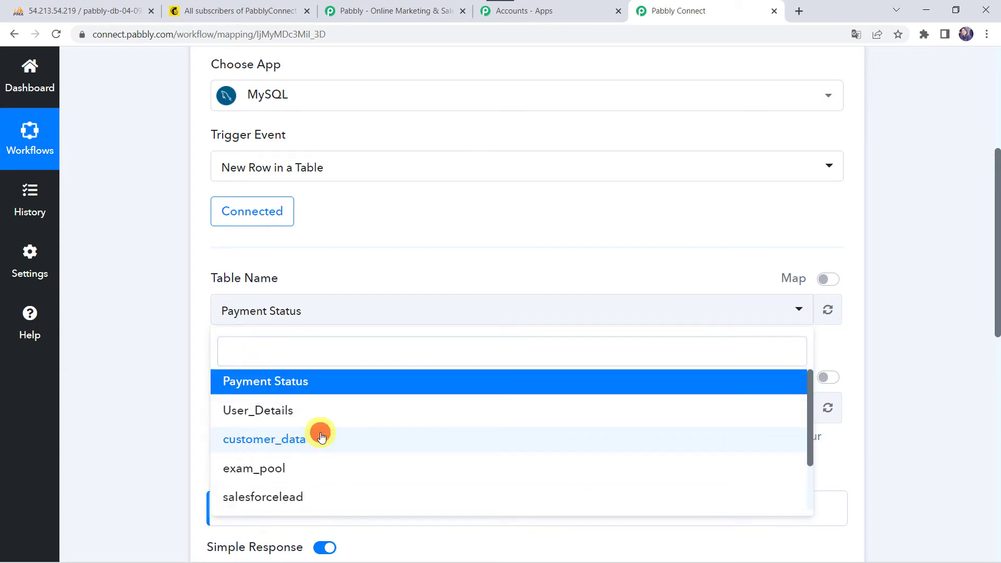
pyautogui.scroll(-2, 327, 284)
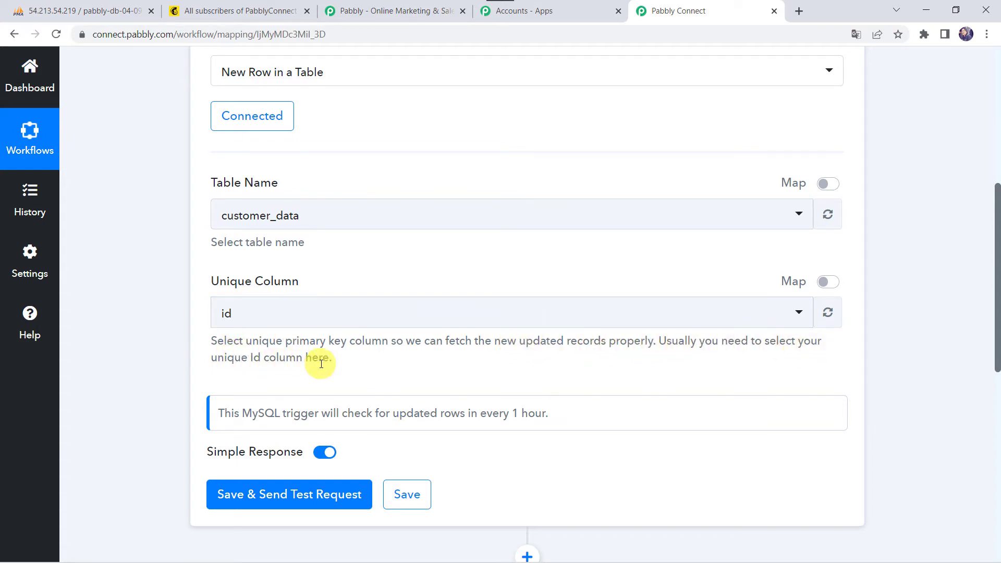
pyautogui.click(283, 317)
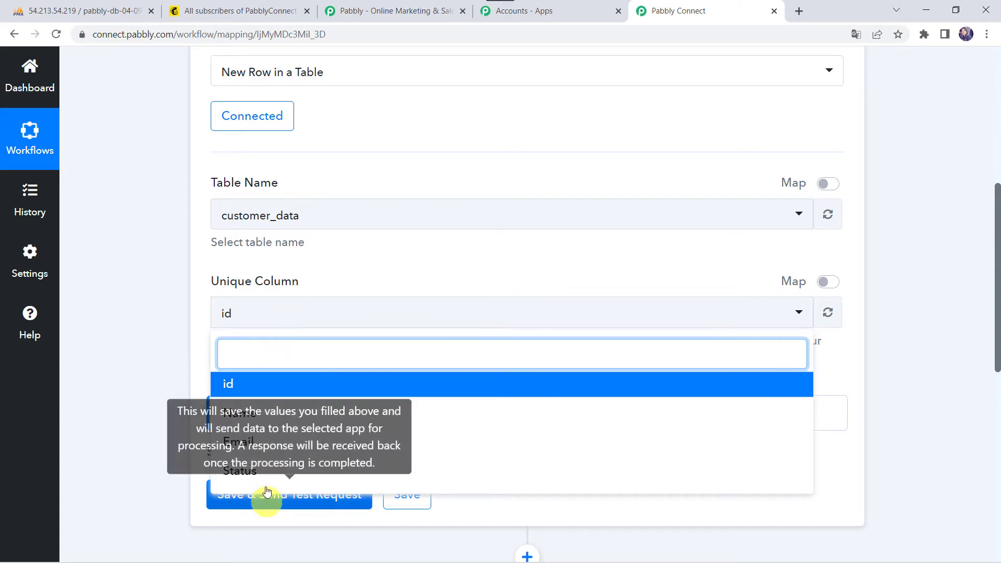
pyautogui.click(248, 383)
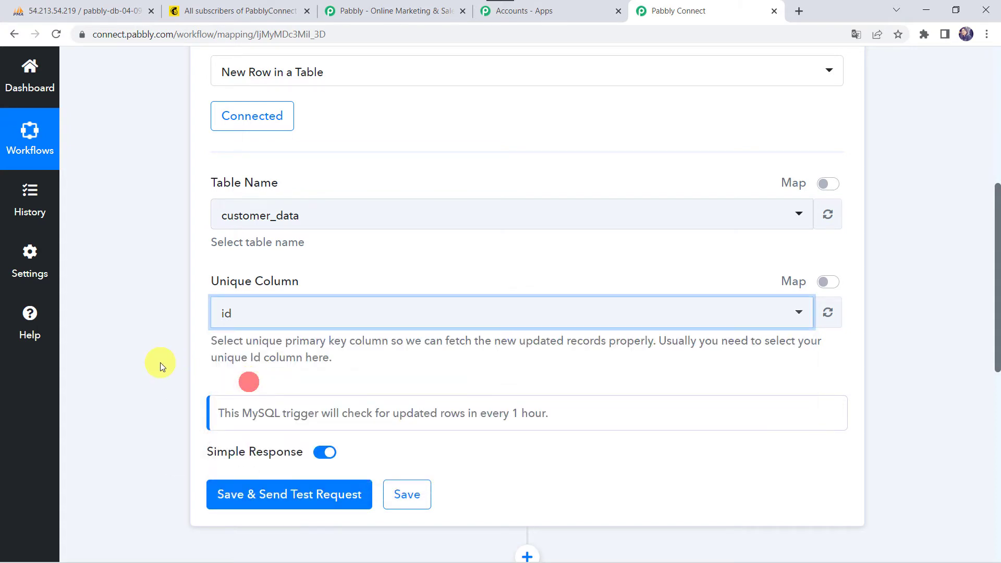
pyautogui.scroll(-2, 160, 361)
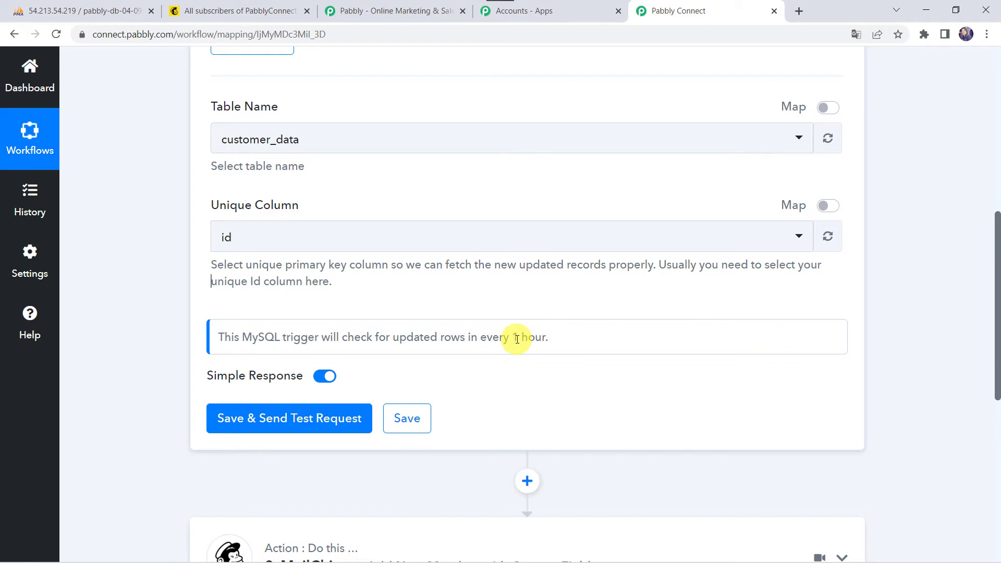
pyautogui.click(100, 9)
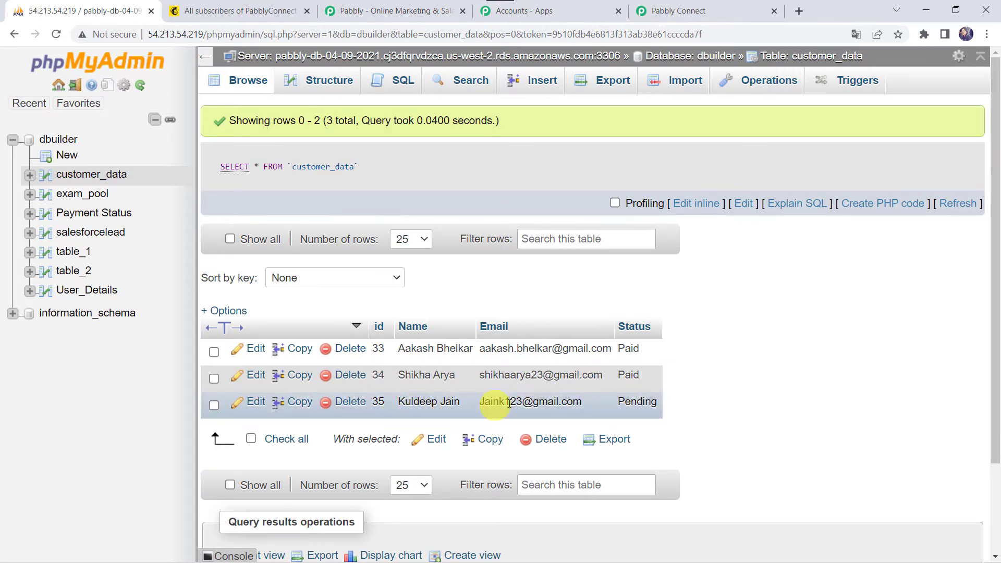
# Step: Save the MySQL trigger and send a test request, receiving row id 35 with status Pending
pyautogui.click(694, 12)
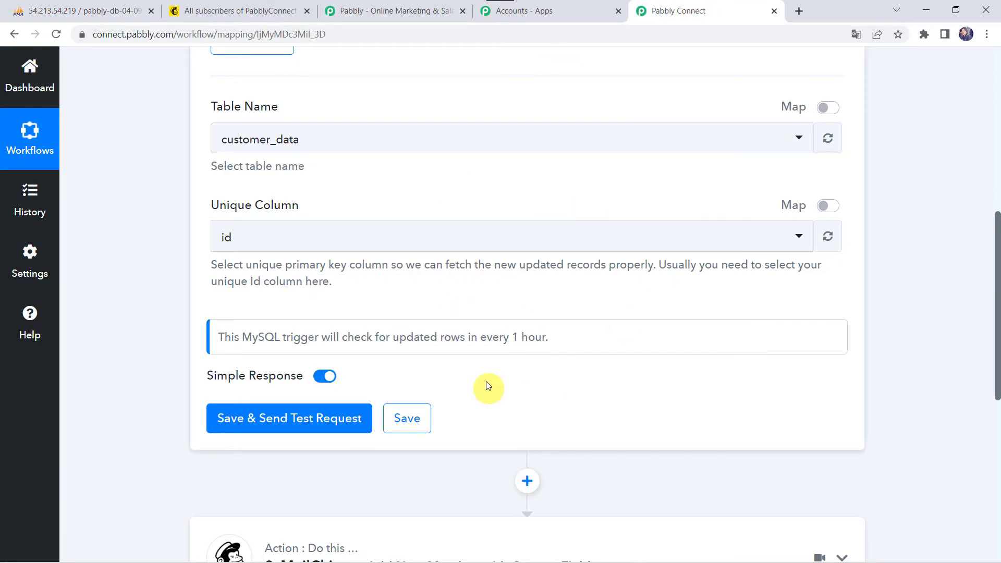
pyautogui.click(295, 432)
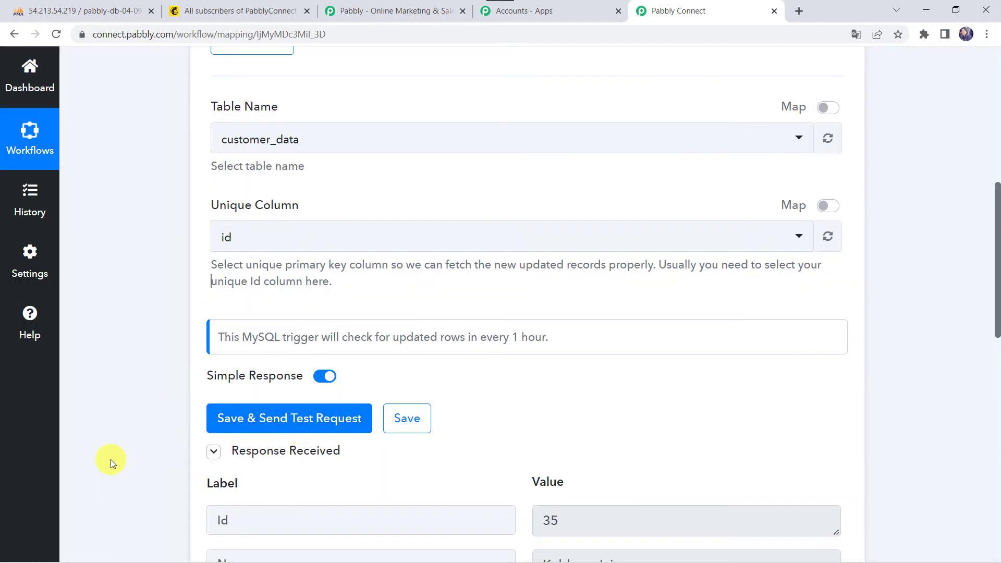
pyautogui.scroll(-5, 111, 458)
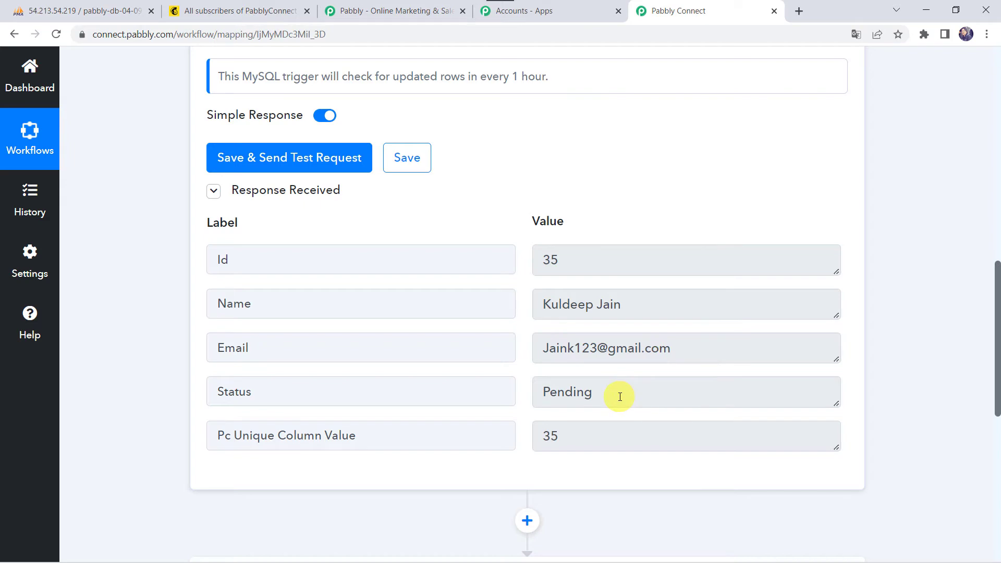
pyautogui.scroll(1, 620, 396)
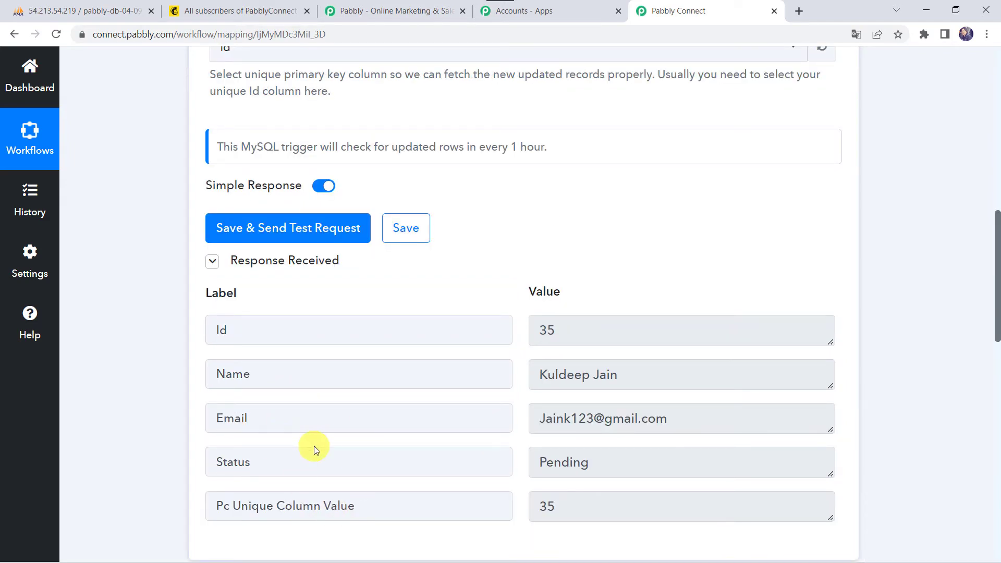
pyautogui.scroll(-6, 313, 446)
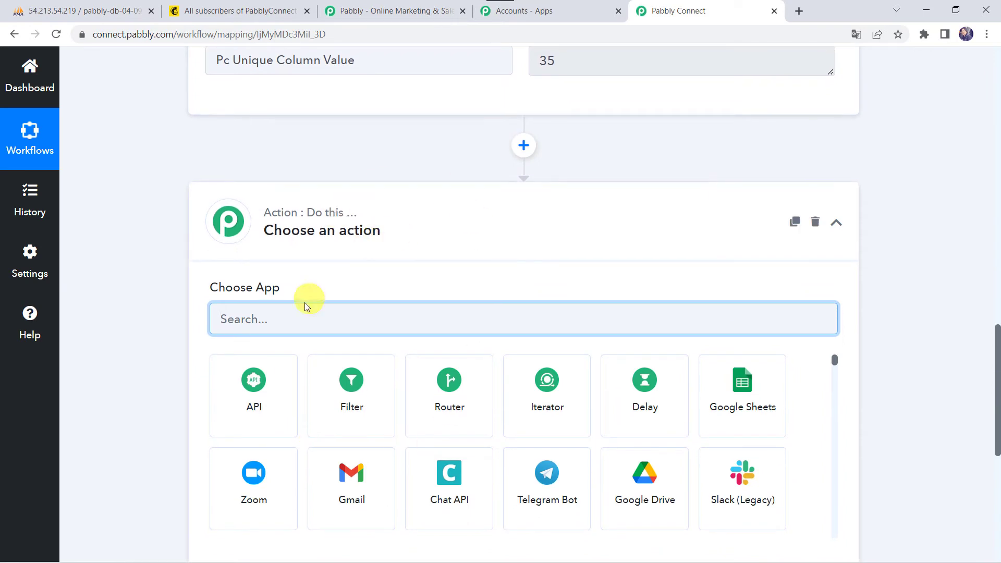
# Step: Choose MailChimp as the action app with event Add New Member with Custom Fields
pyautogui.write('ailc')
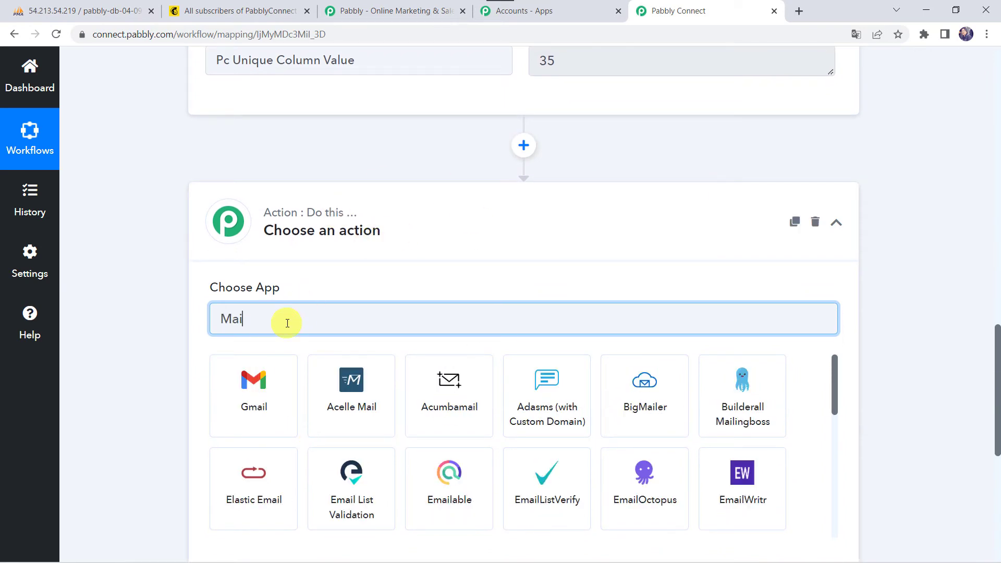
pyautogui.click(230, 415)
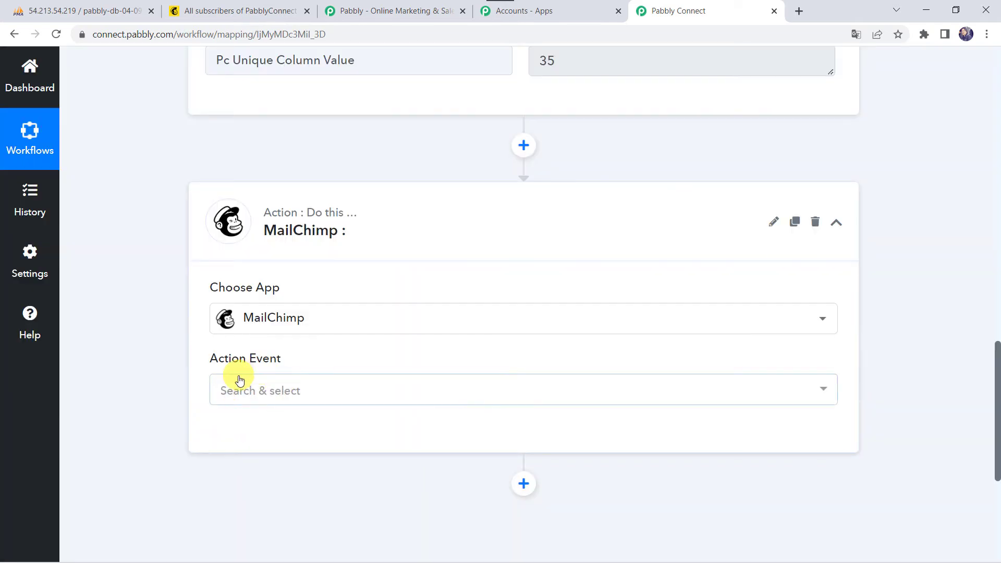
pyautogui.click(237, 385)
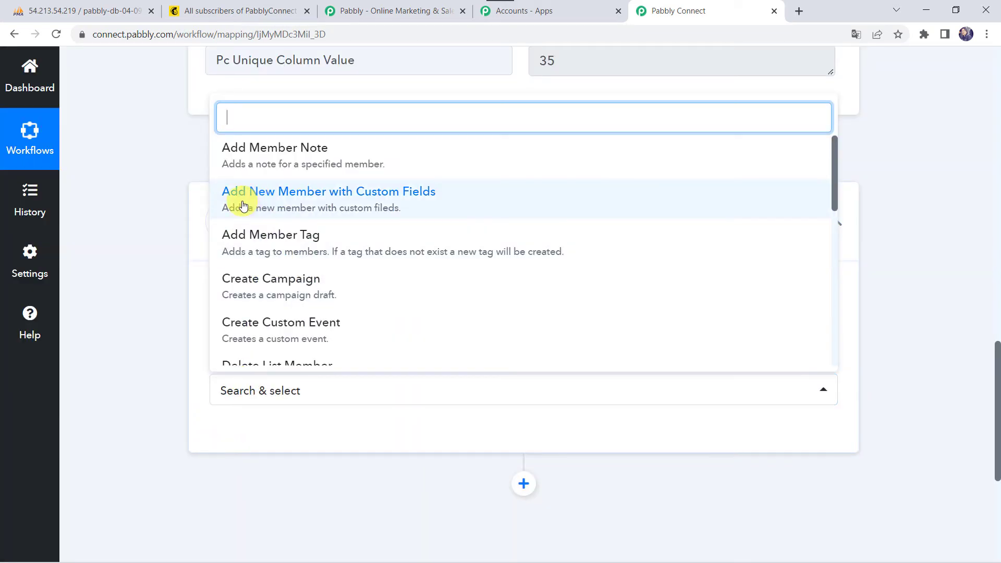
pyautogui.click(384, 194)
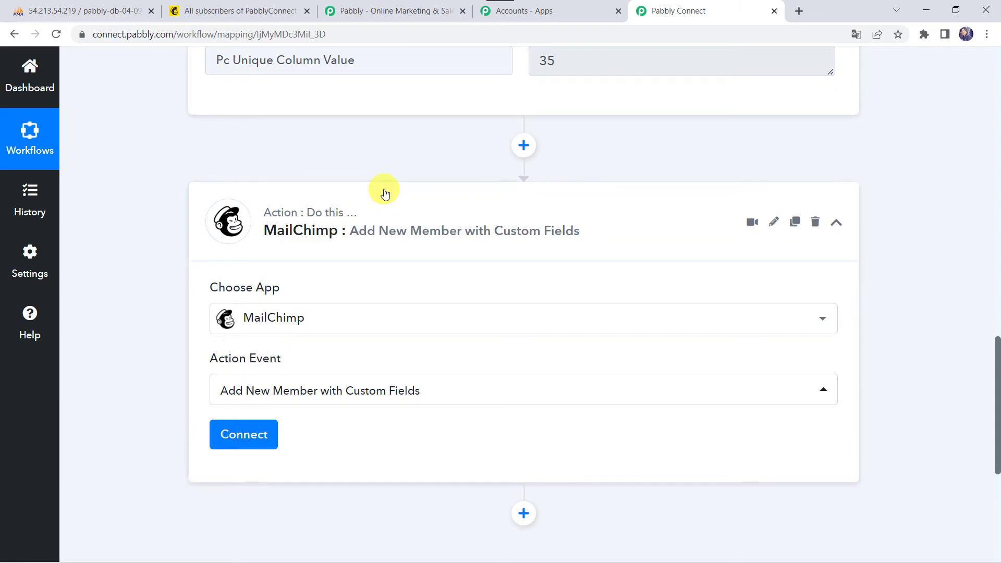
# Step: Start adding a new MailChimp connection and go to the Mailchimp account
pyautogui.click(264, 436)
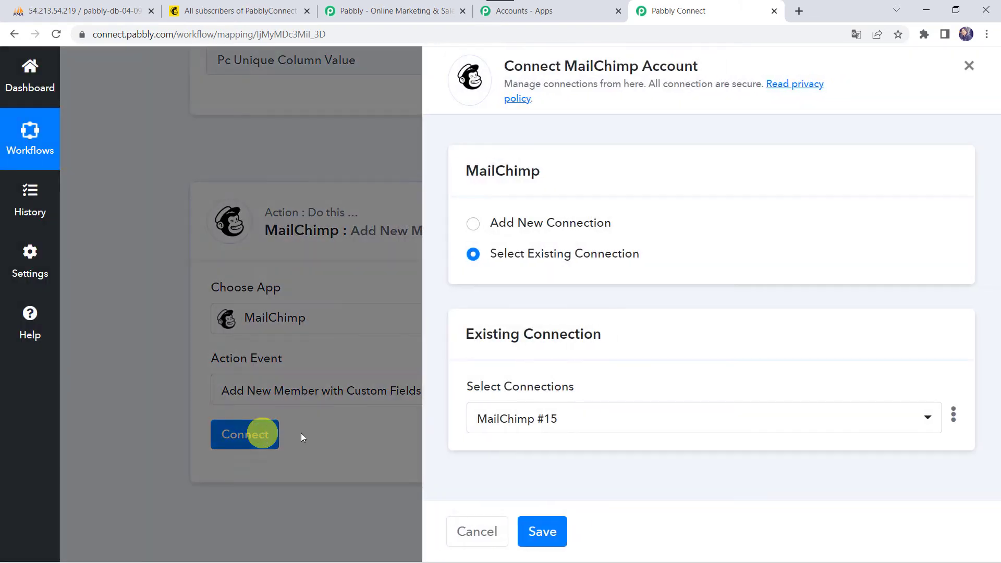
pyautogui.click(542, 222)
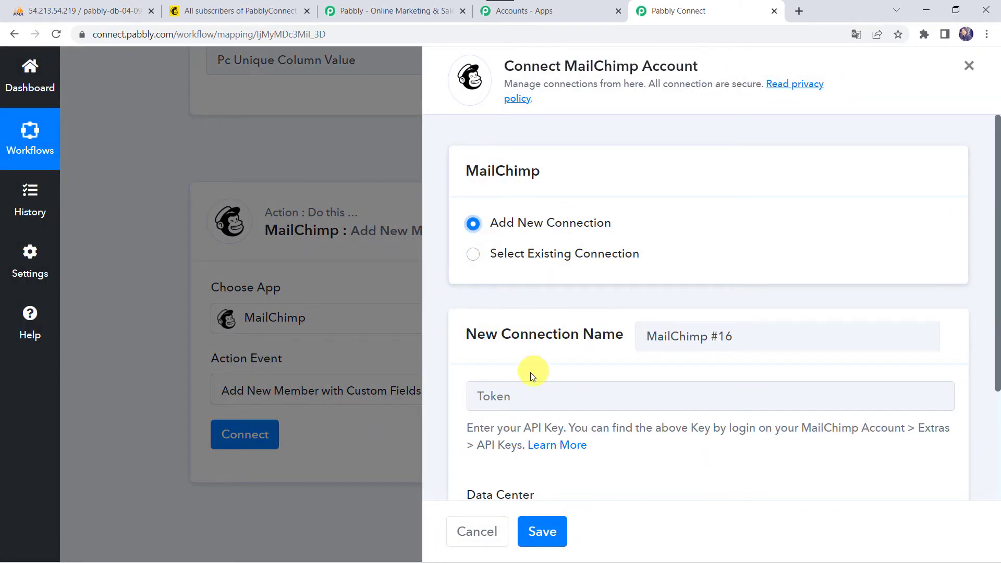
pyautogui.scroll(-2, 518, 302)
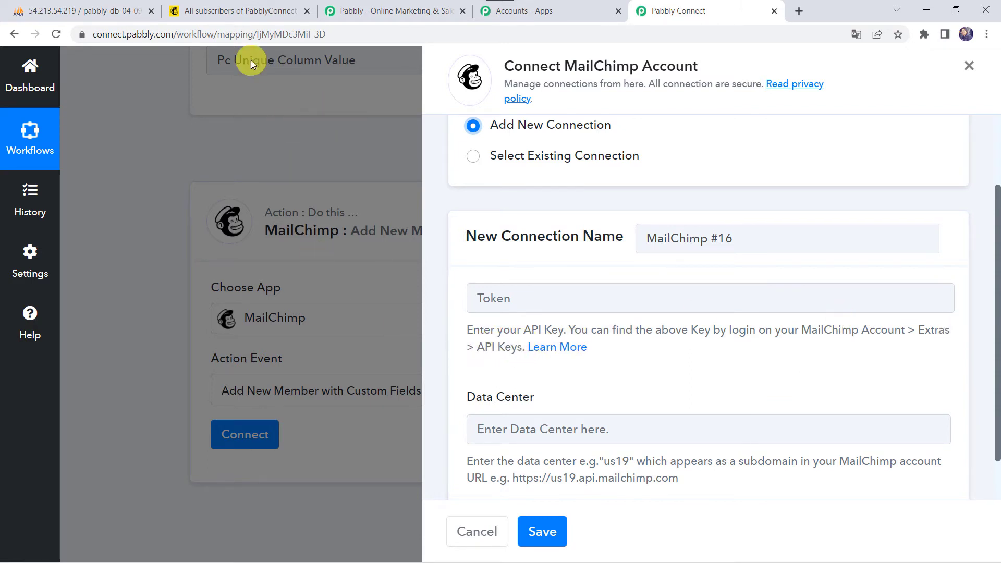
pyautogui.click(241, 11)
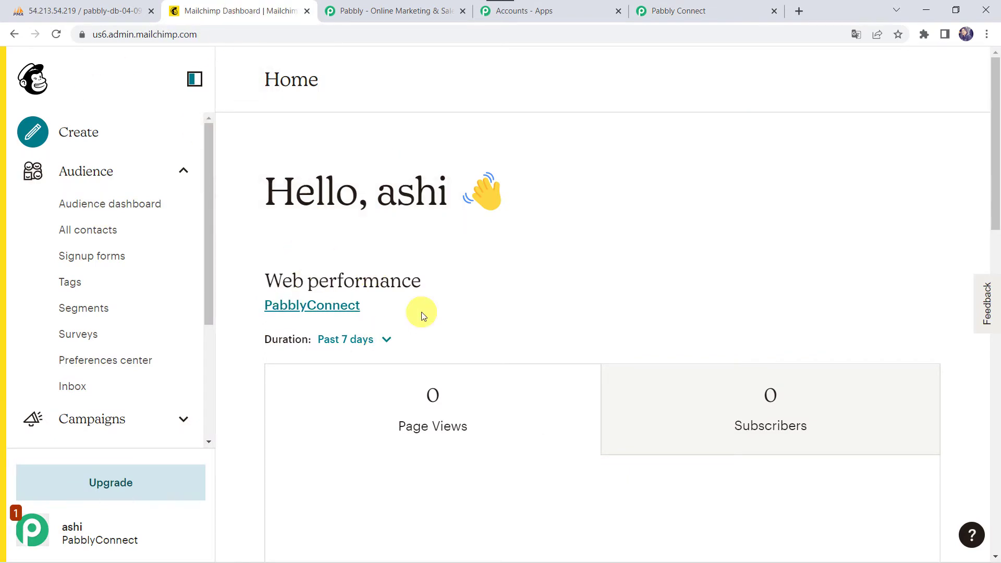
# Step: Copy the newest API key from Mailchimp's Profile > Extras > API keys page
pyautogui.click(33, 529)
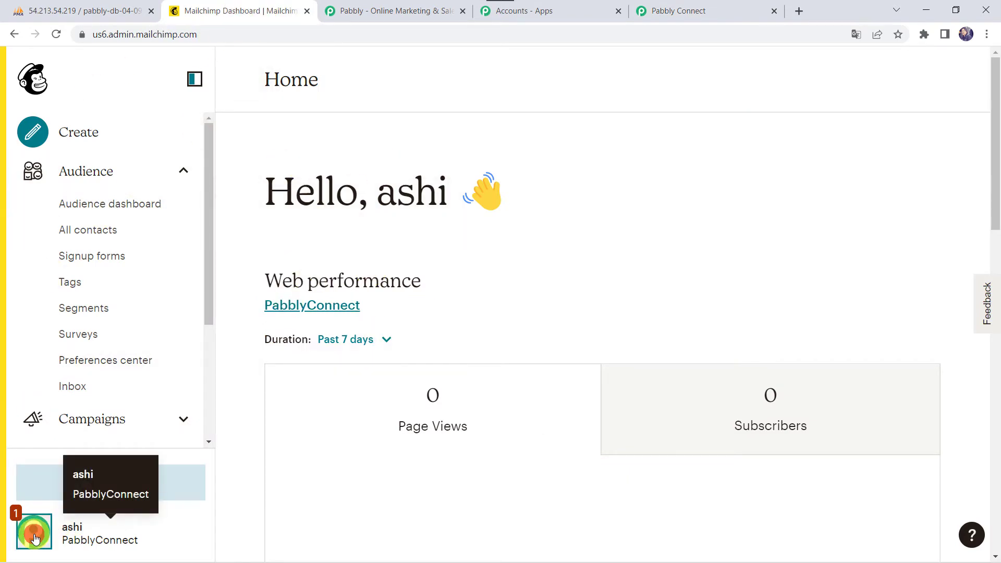
pyautogui.click(125, 350)
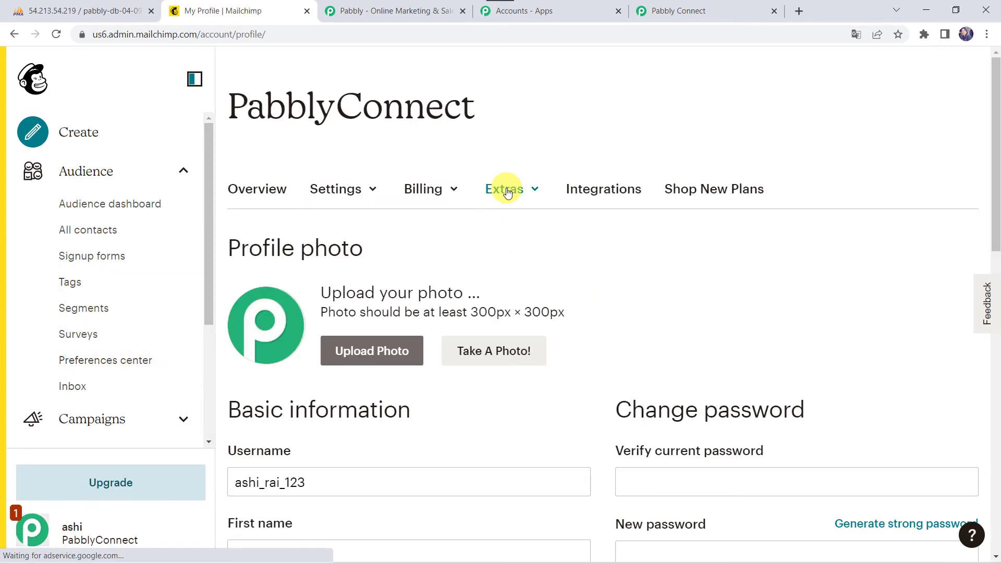
pyautogui.click(507, 191)
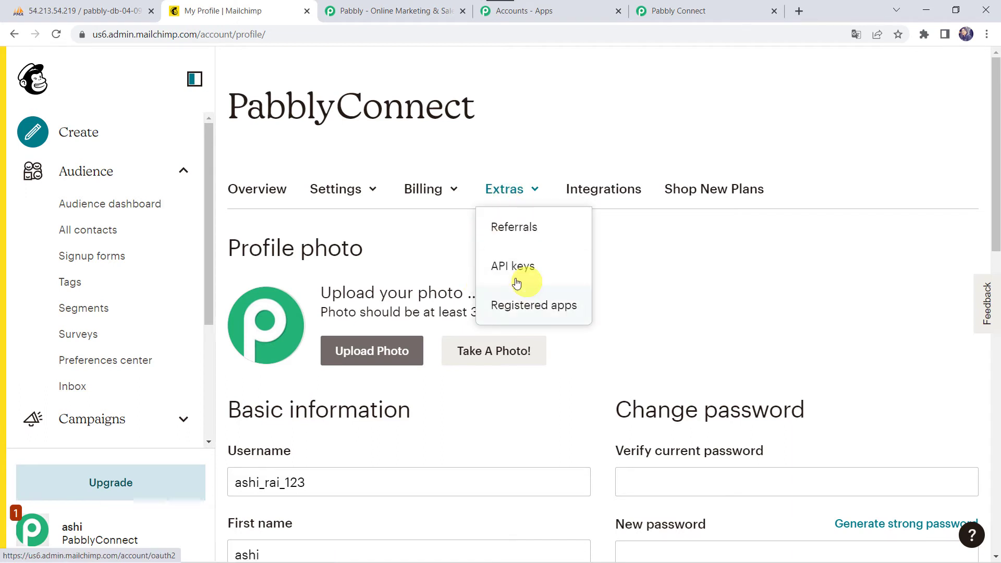
pyautogui.click(527, 263)
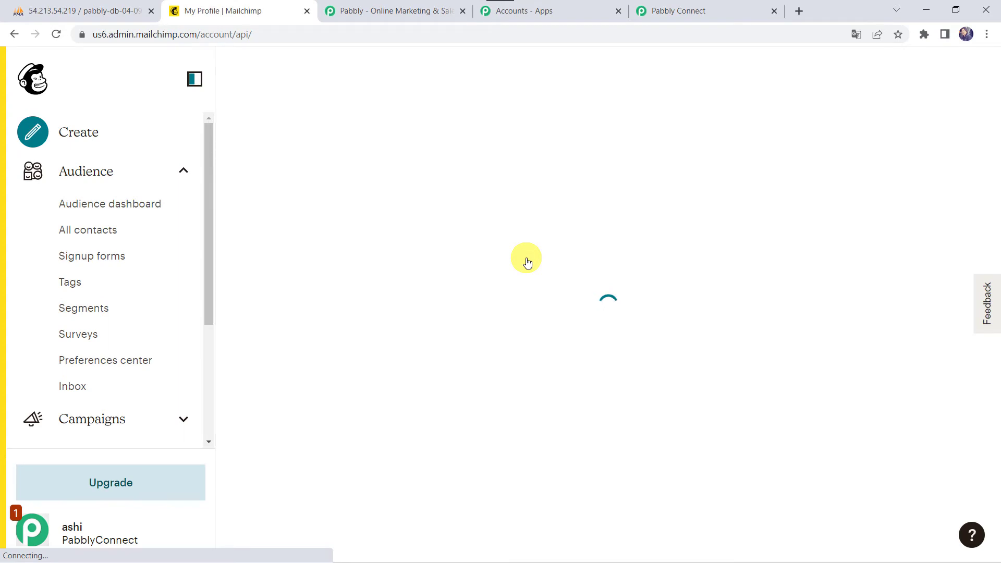
pyautogui.scroll(-8, 527, 263)
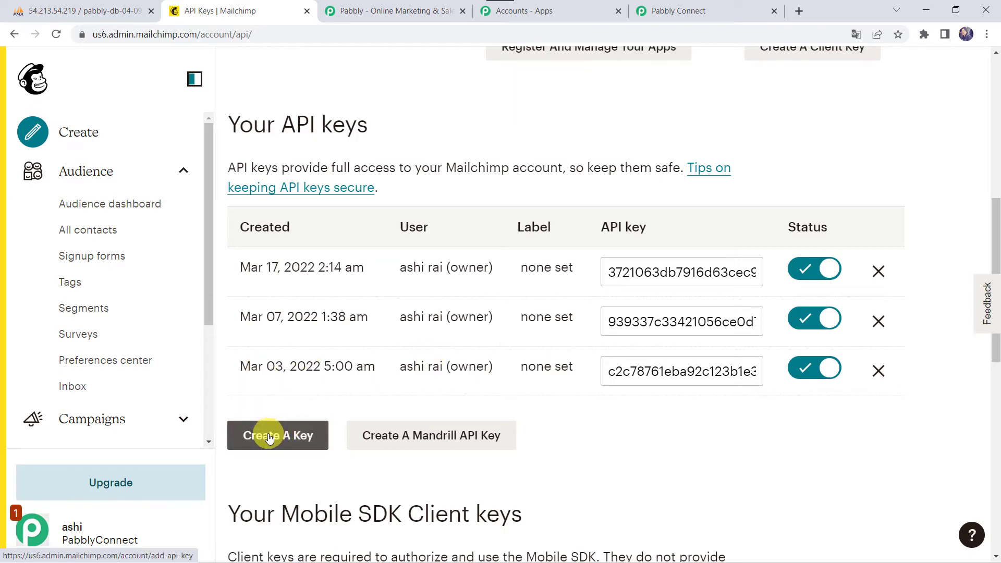
pyautogui.click(666, 272)
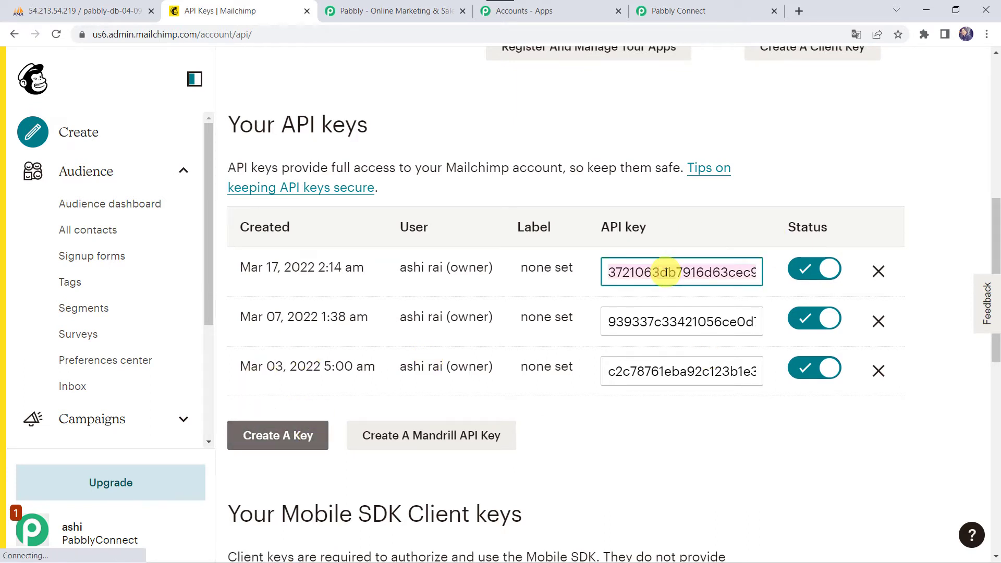
# Step: Paste the Mailchimp API key into the Token field of the MailChimp connection
pyautogui.click(677, 10)
pyautogui.click(515, 305)
pyautogui.hotkey('ctrl', 'v')
pyautogui.scroll(-1, 515, 304)
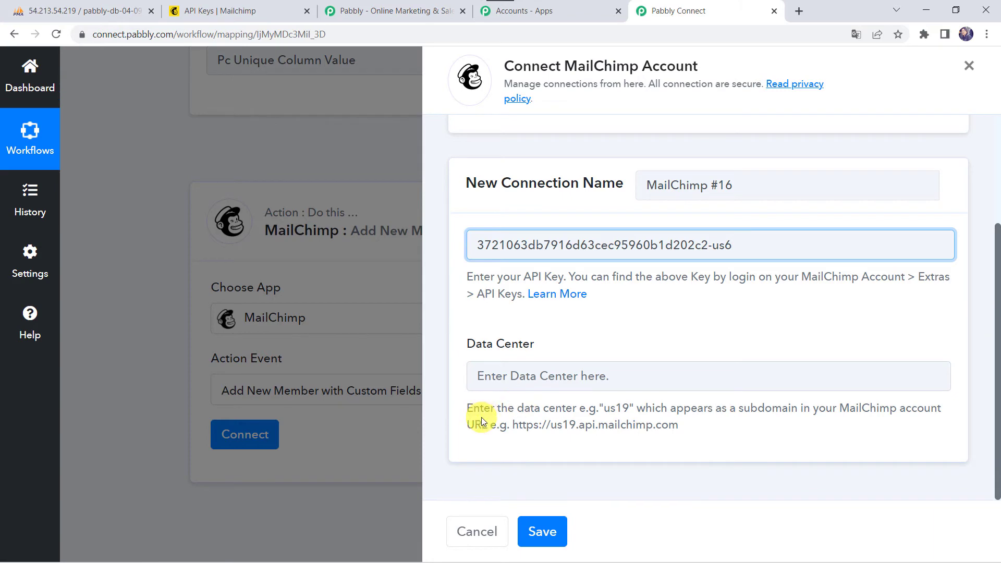
# Step: Read data center us6 from the Mailchimp URL, enter it as Data Center, and save the connection
pyautogui.click(239, 5)
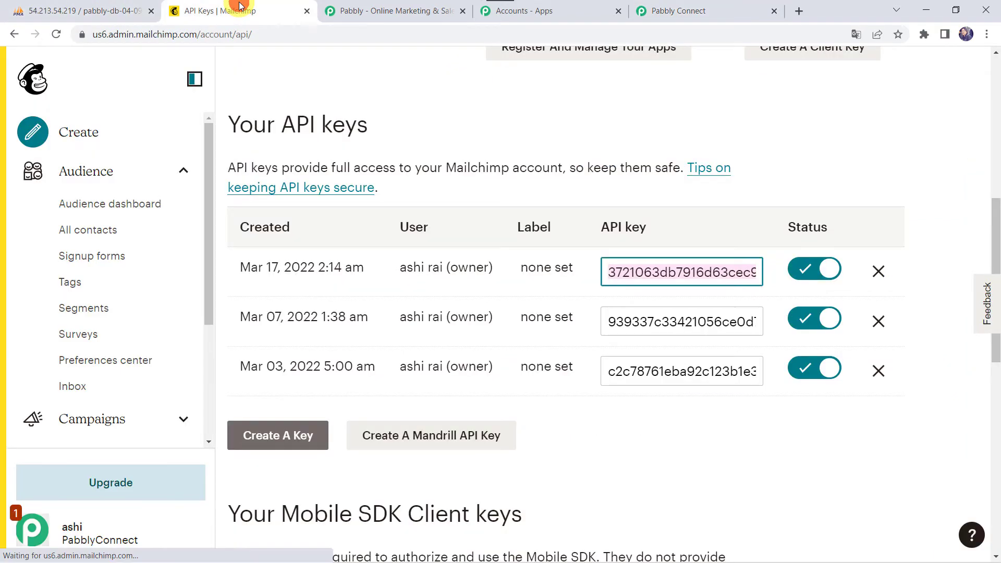
pyautogui.click(99, 34)
pyautogui.click(101, 34)
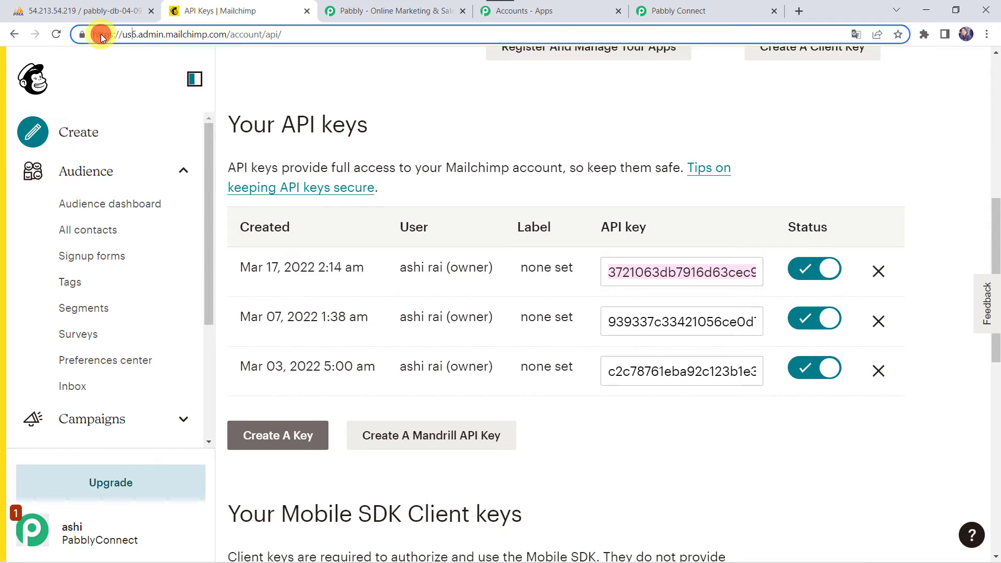
pyautogui.click(129, 36)
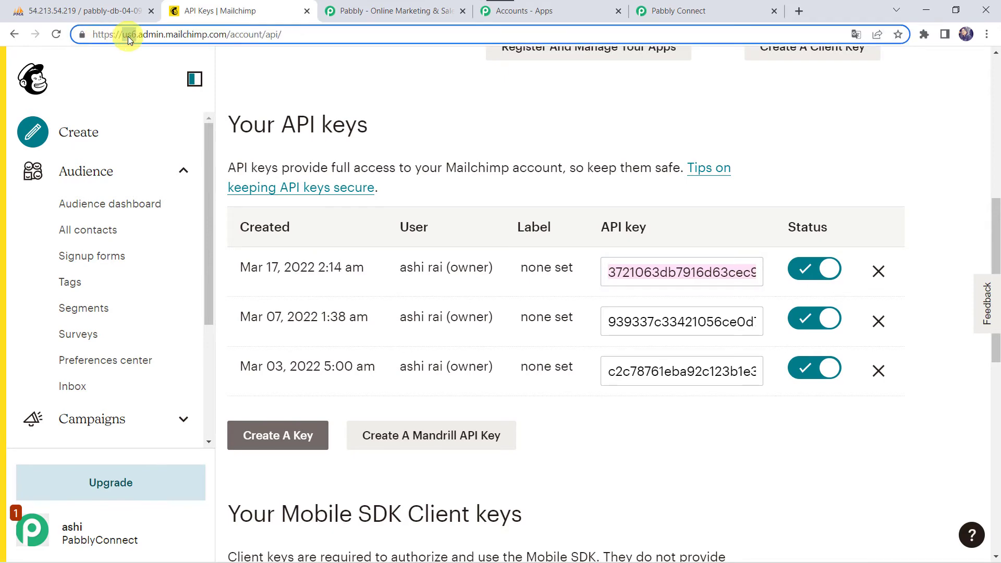
pyautogui.click(678, 11)
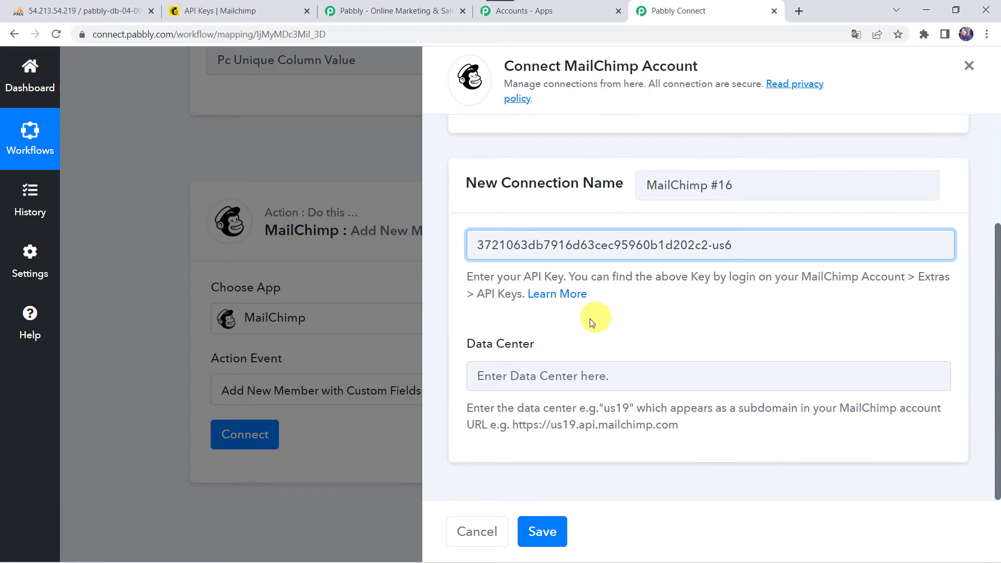
pyautogui.click(511, 381)
pyautogui.write('us6')
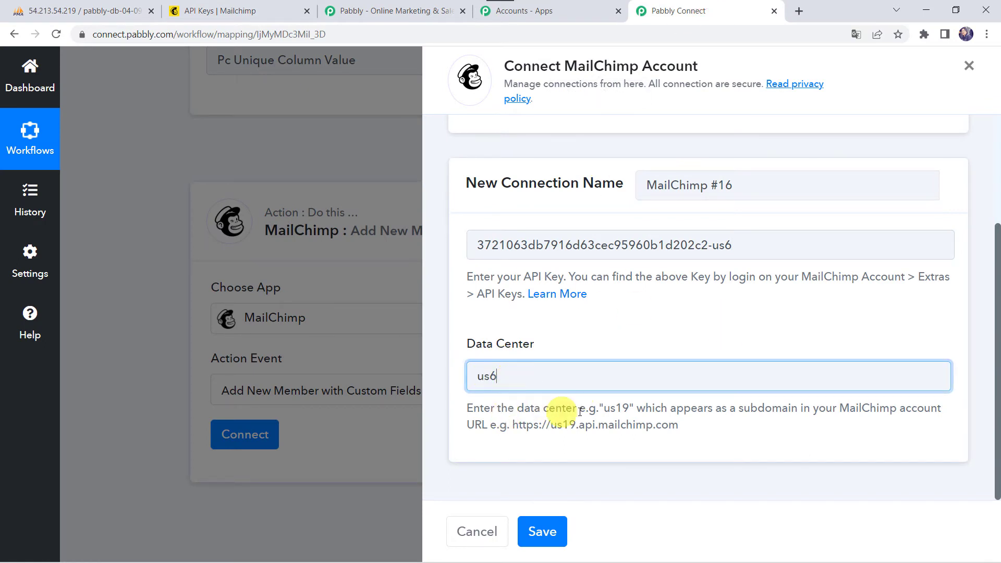
pyautogui.click(542, 532)
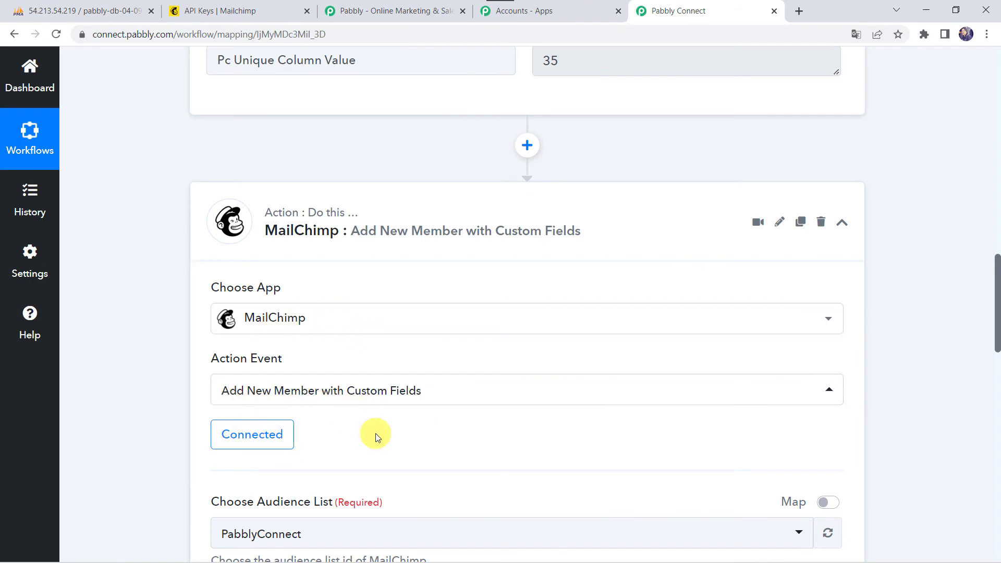
# Step: Select the PabblyConnect audience list and scroll back to the trigger's Response Received data
pyautogui.scroll(-3, 376, 435)
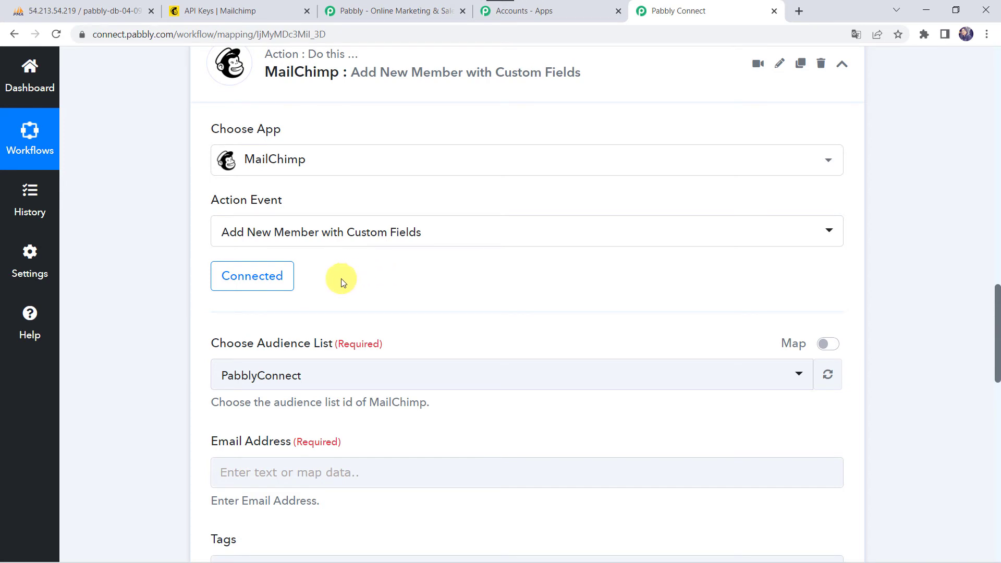
pyautogui.scroll(-2, 342, 281)
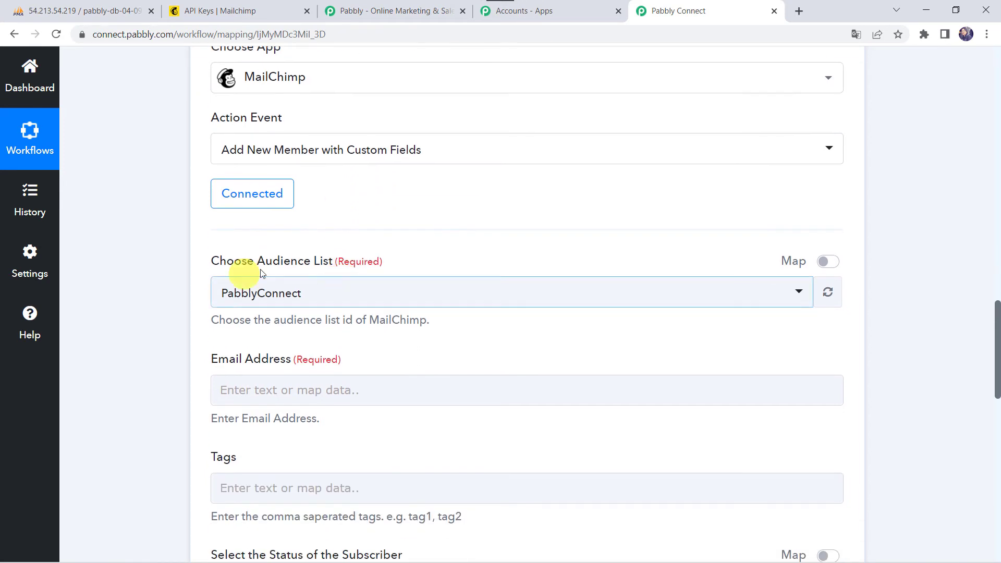
pyautogui.click(269, 300)
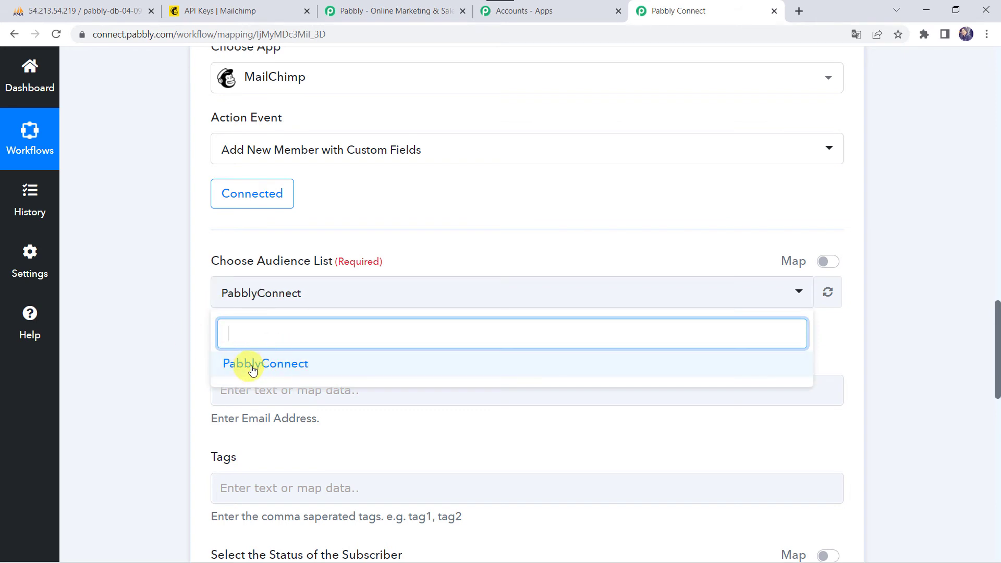
pyautogui.click(314, 363)
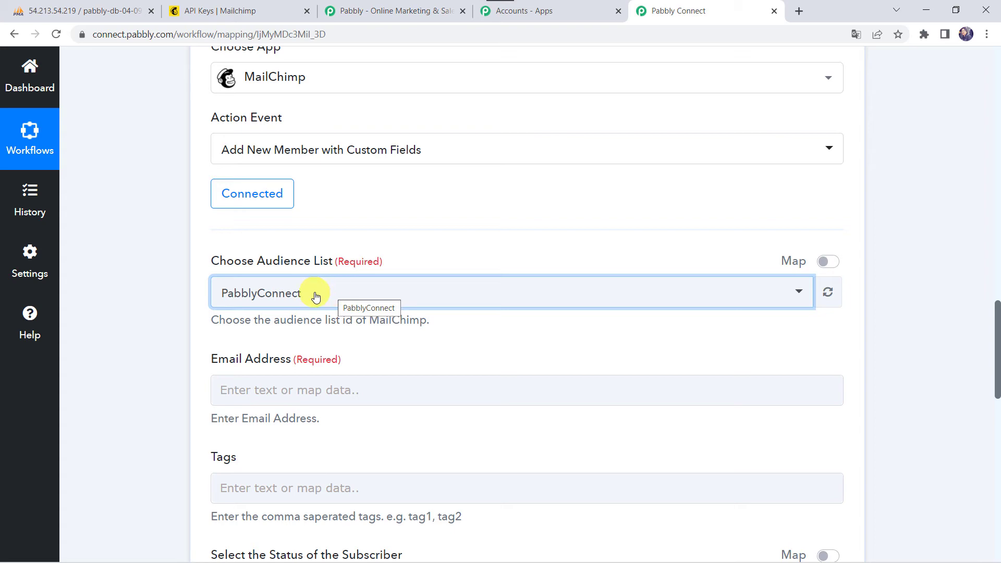
pyautogui.click(139, 315)
pyautogui.scroll(-3, 139, 314)
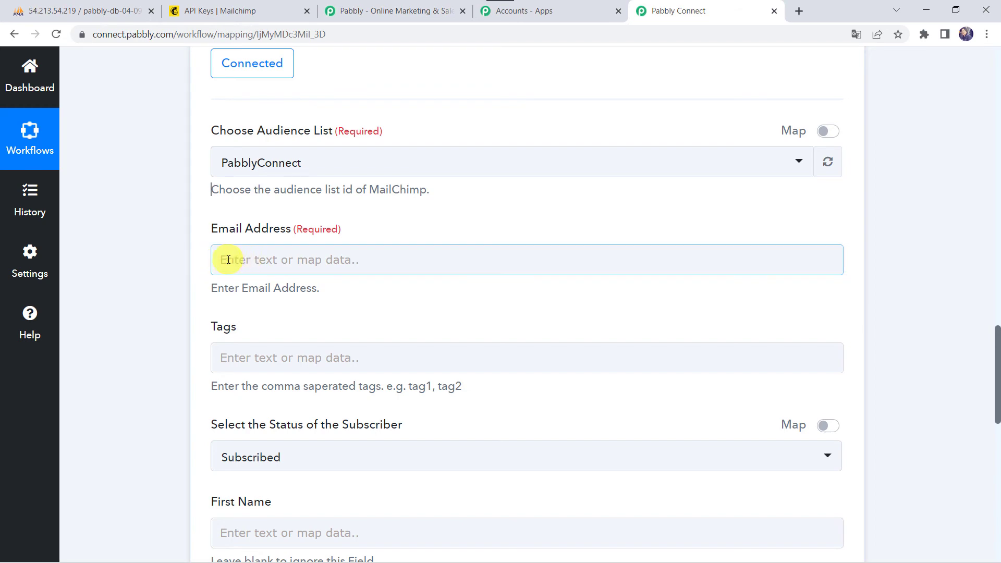
pyautogui.scroll(15, 235, 257)
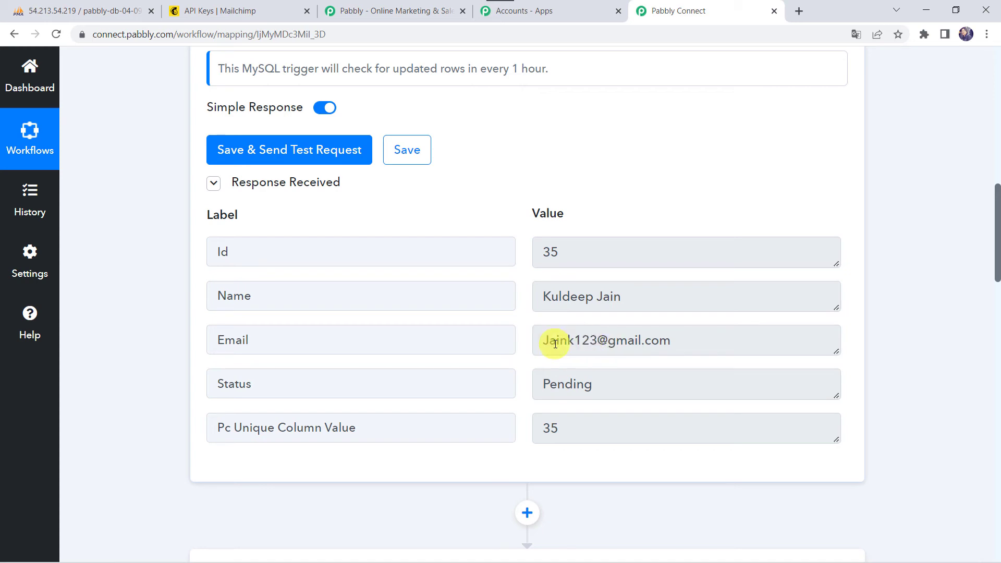
# Step: Map the MySQL new row's Email into the Mailchimp Email Address field
pyautogui.scroll(-15, 139, 432)
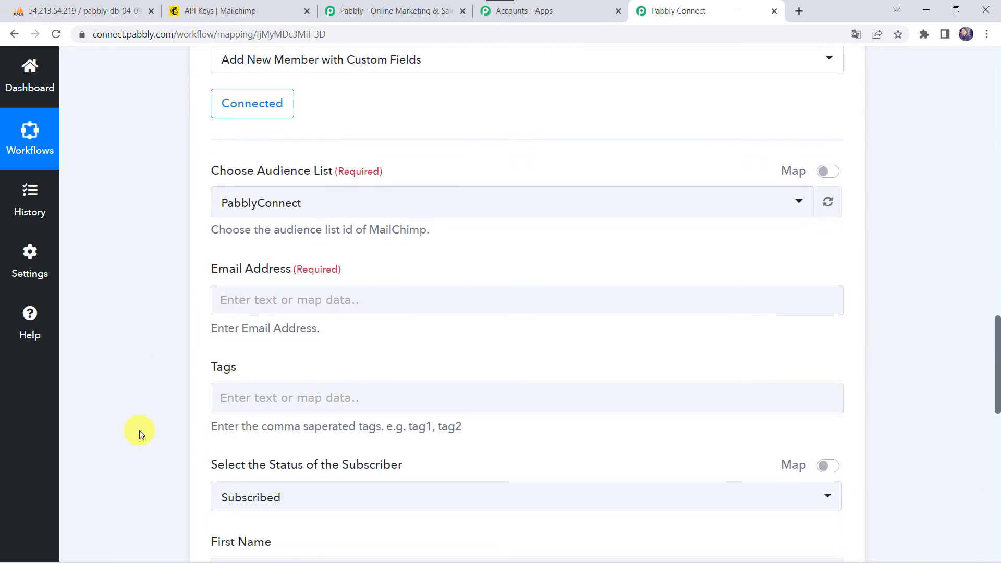
pyautogui.click(243, 293)
pyautogui.click(268, 409)
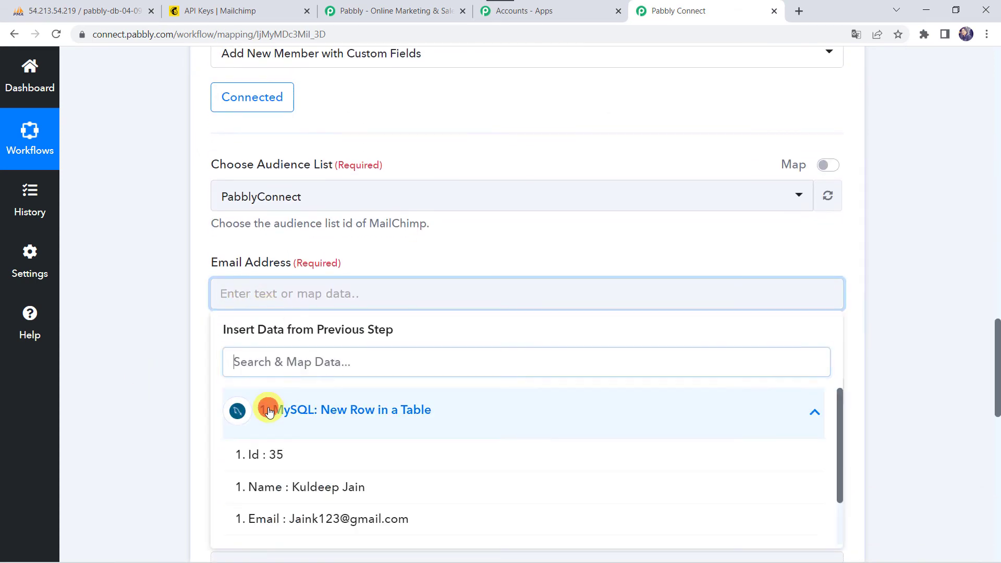
pyautogui.click(316, 529)
pyautogui.click(155, 430)
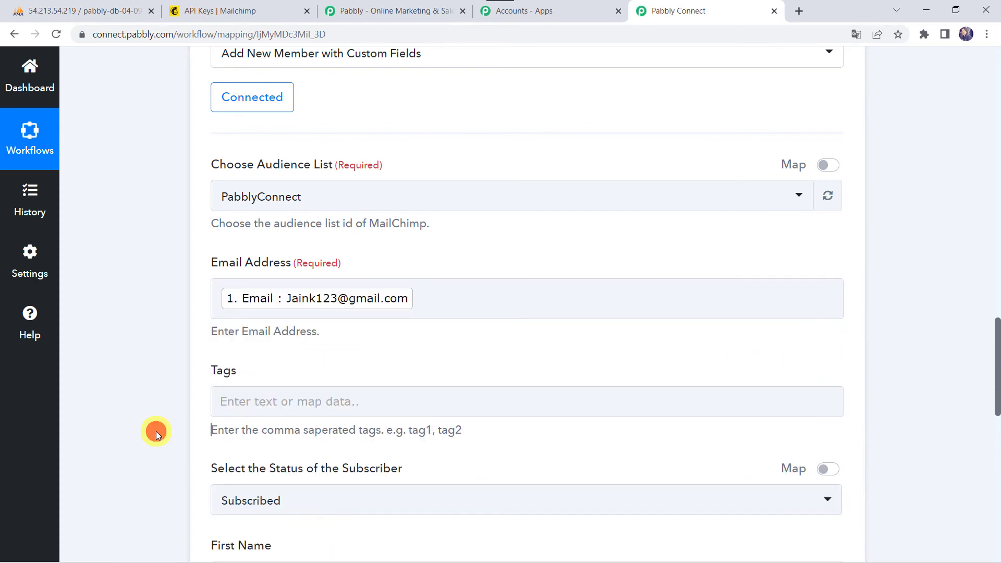
# Step: Keep the Mailchimp subscriber status set to Subscribed
pyautogui.scroll(-3, 155, 431)
pyautogui.click(250, 217)
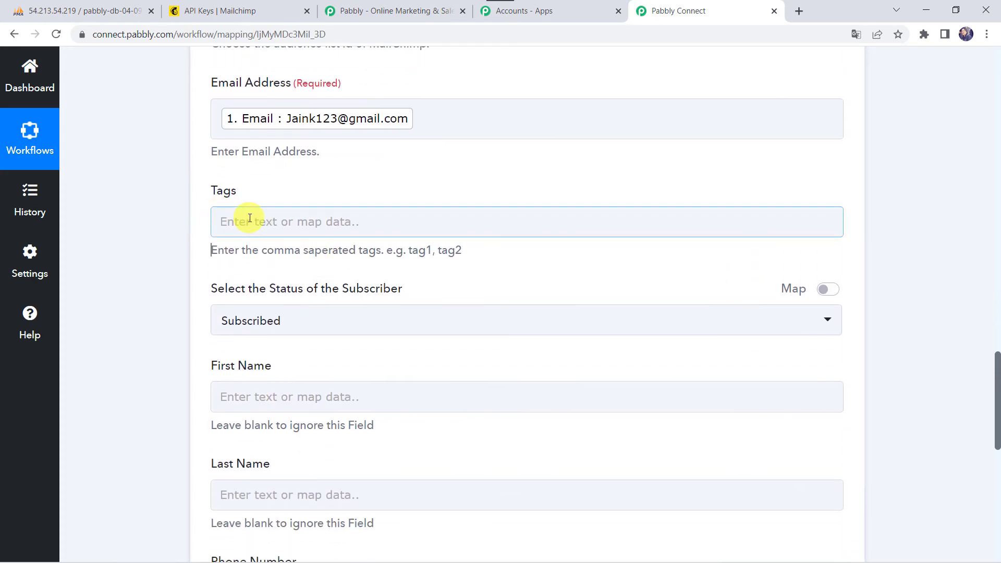
pyautogui.scroll(-1, 291, 222)
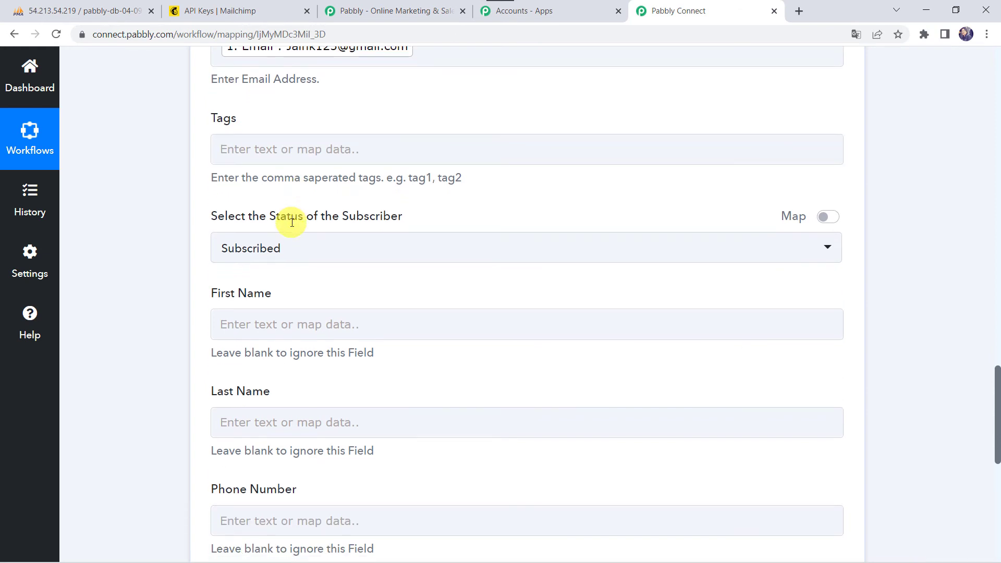
pyautogui.click(288, 250)
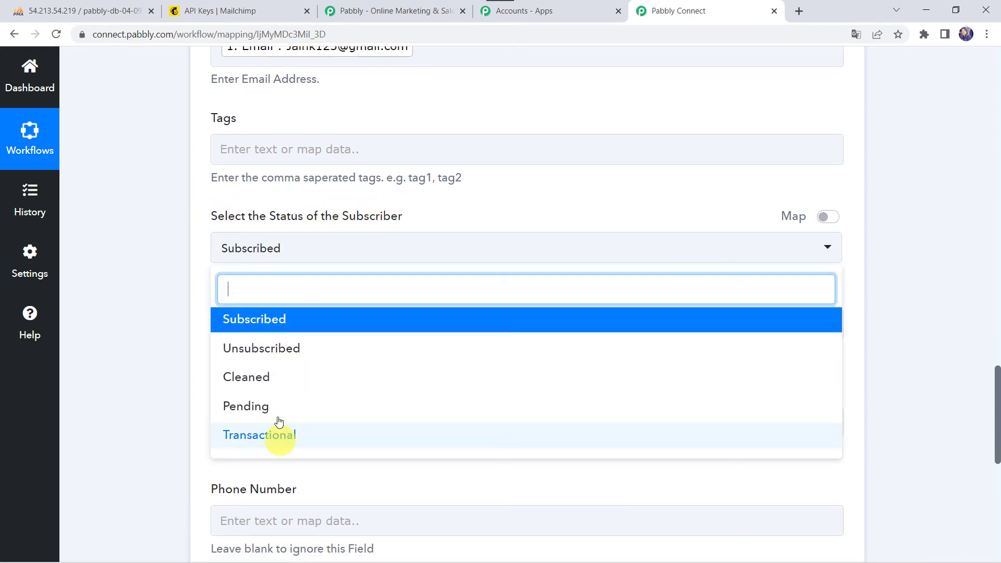
pyautogui.click(284, 320)
pyautogui.click(168, 298)
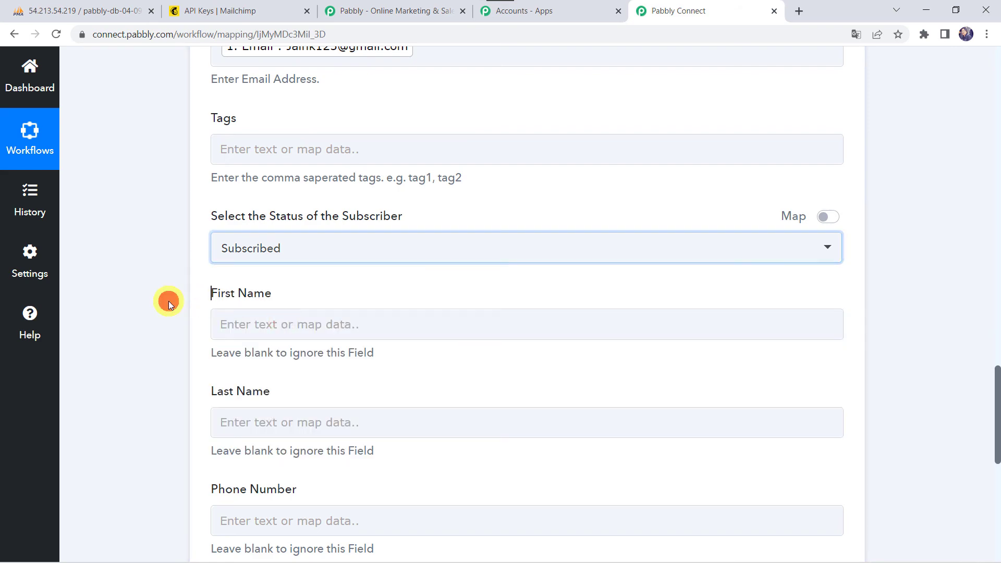
# Step: Map the MySQL row's Name into the Mailchimp First Name field
pyautogui.scroll(-1, 168, 301)
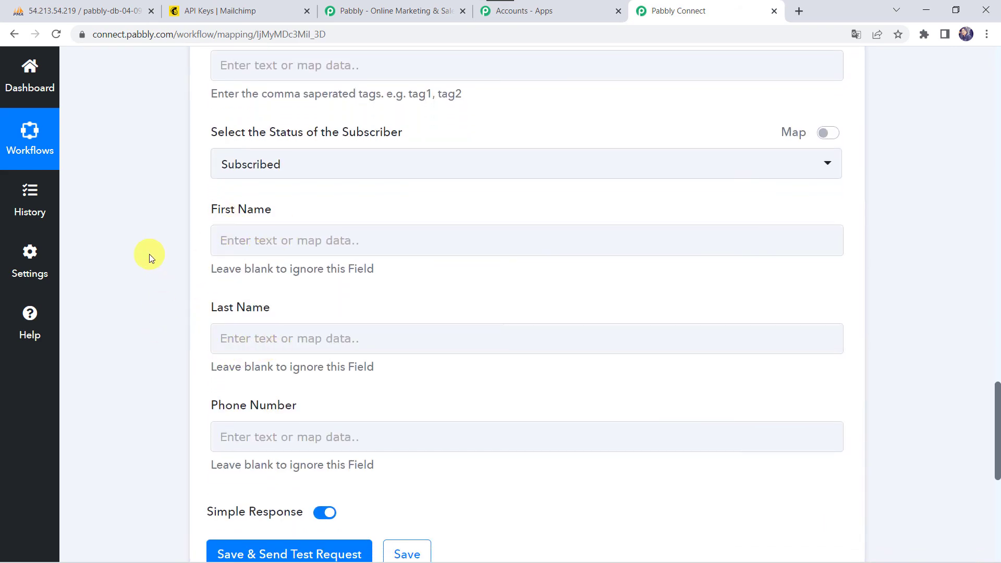
pyautogui.scroll(12, 149, 255)
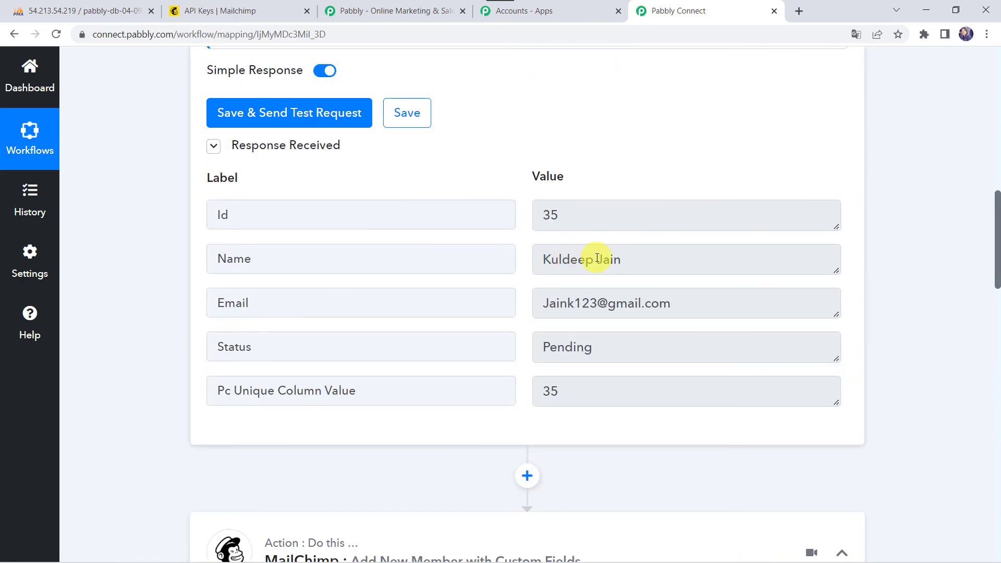
pyautogui.scroll(-12, 140, 442)
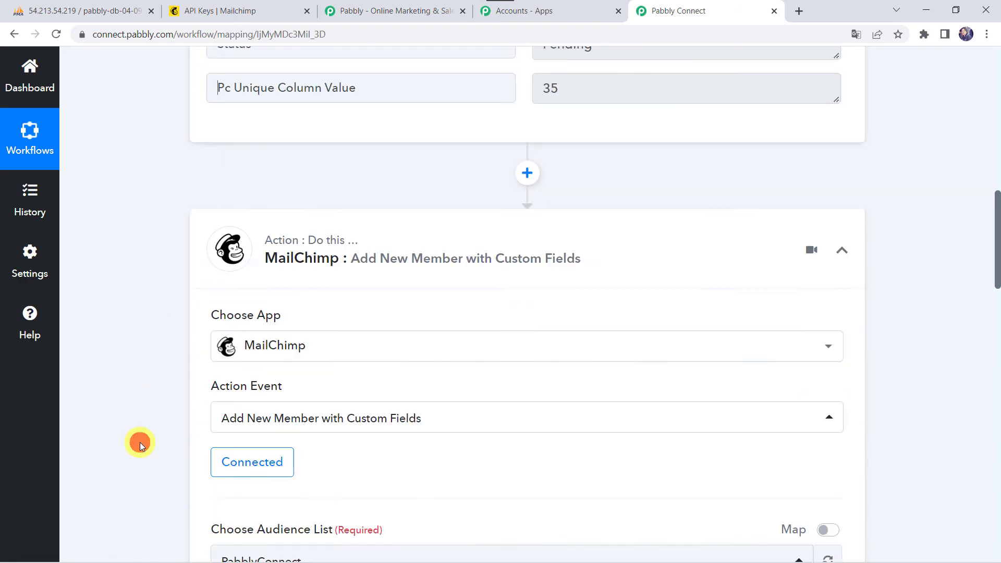
pyautogui.scroll(-4, 139, 442)
pyautogui.click(249, 270)
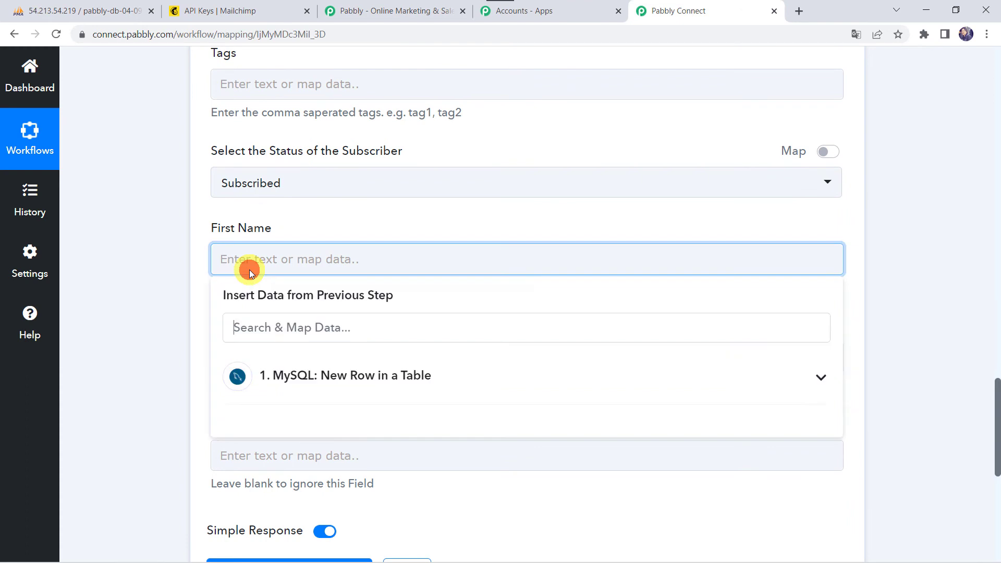
pyautogui.click(280, 385)
pyautogui.click(318, 455)
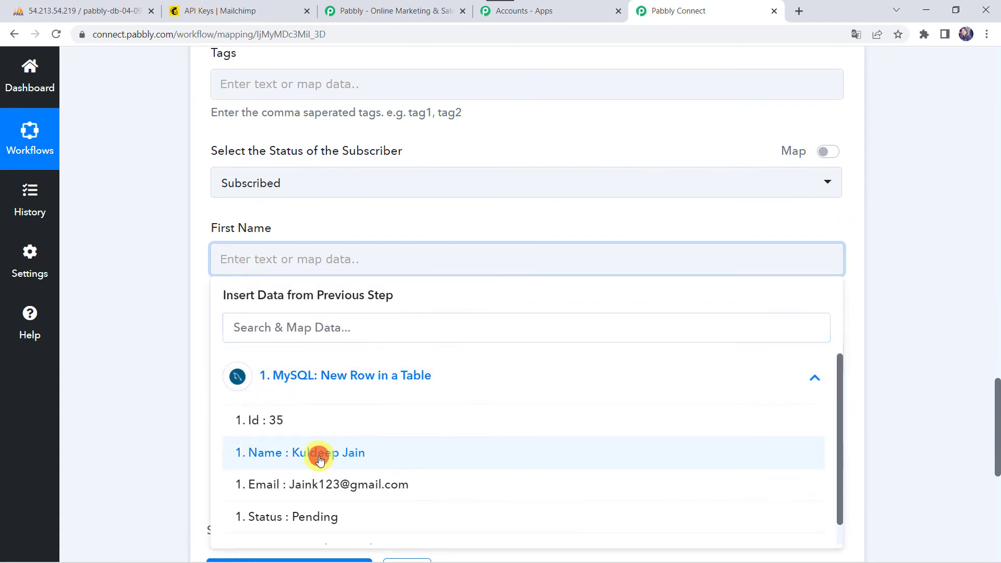
pyautogui.click(119, 371)
pyautogui.scroll(-3, 120, 371)
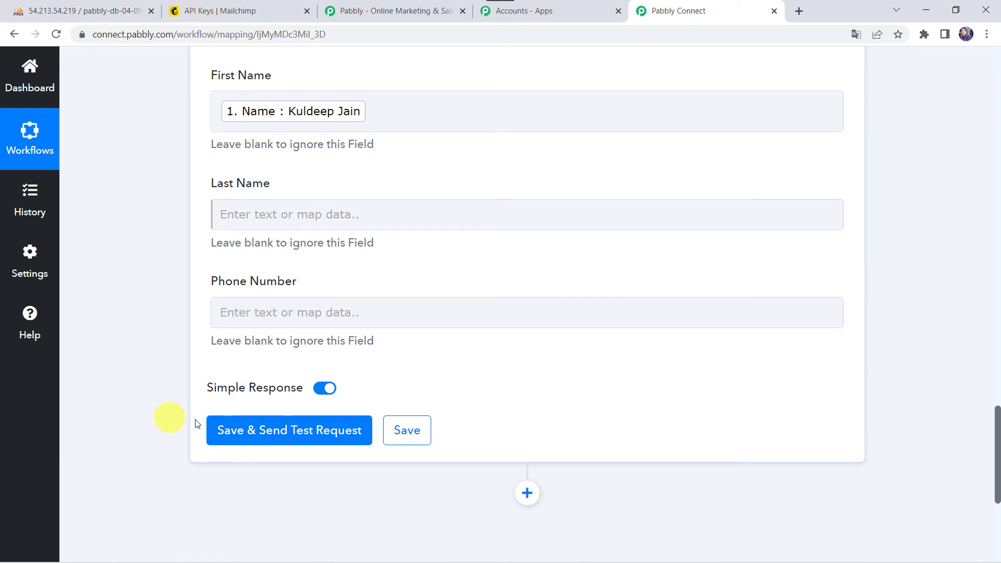
# Step: Save and send a test request, getting back the new member's Id, Contact Id and Full Name
pyautogui.click(261, 435)
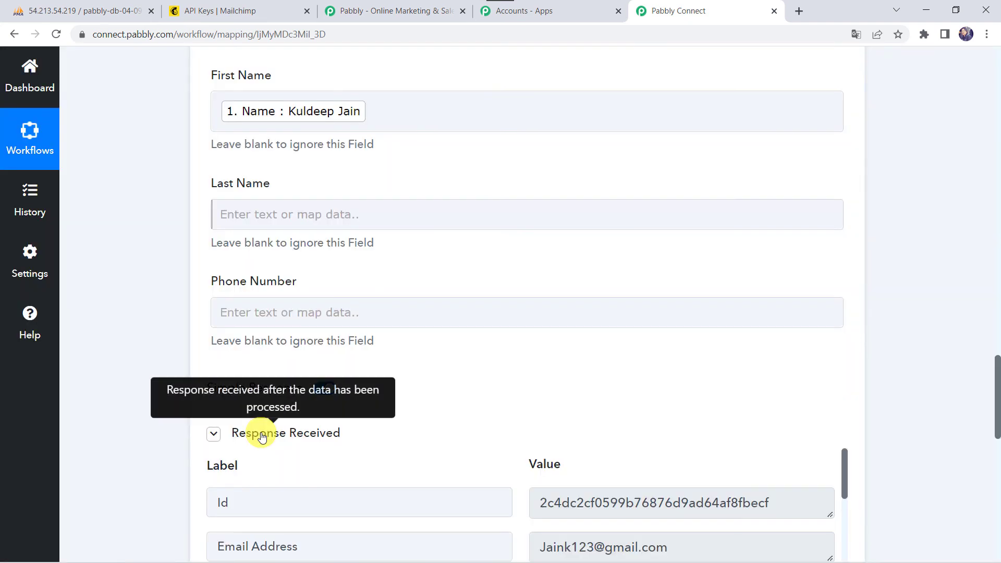
pyautogui.scroll(-4, 99, 436)
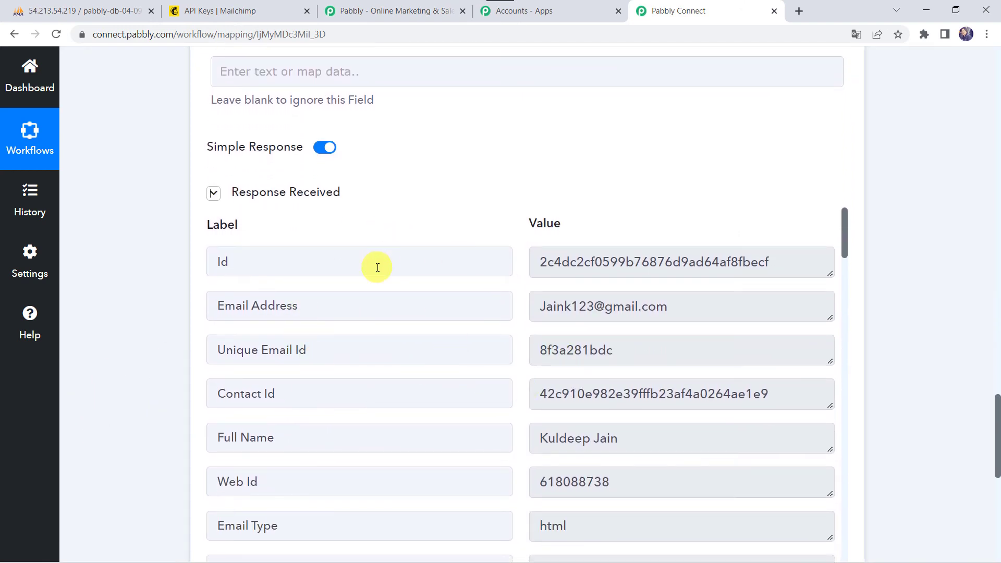
pyautogui.click(262, 10)
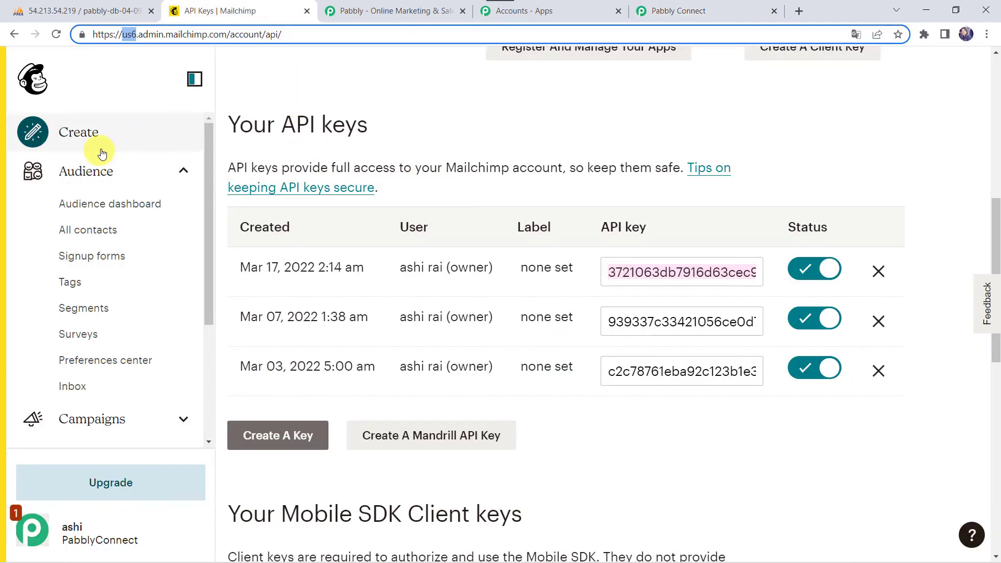
# Step: Check that the test contact now heads the audience's 76 contacts in Mailchimp
pyautogui.click(102, 235)
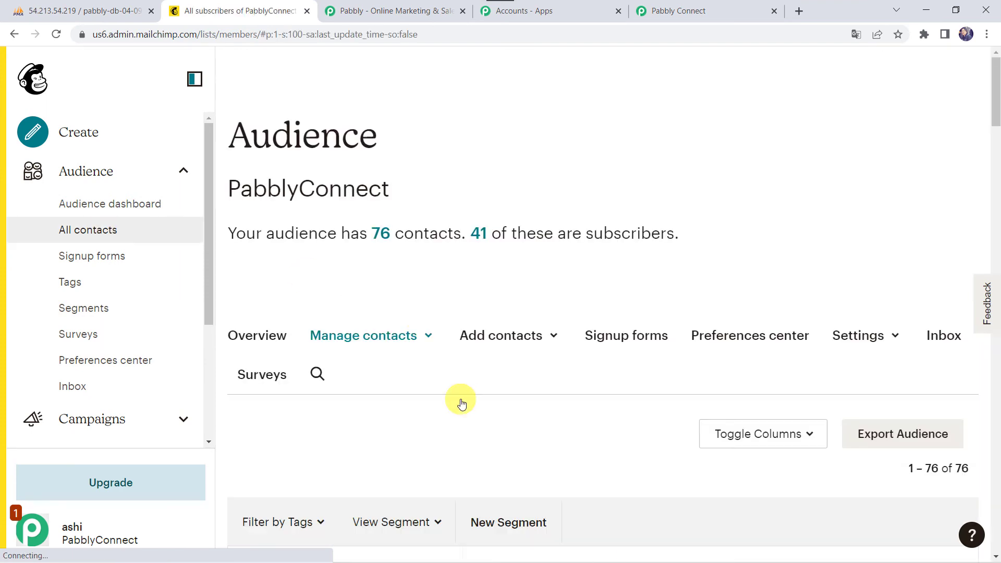
pyautogui.scroll(-5, 461, 401)
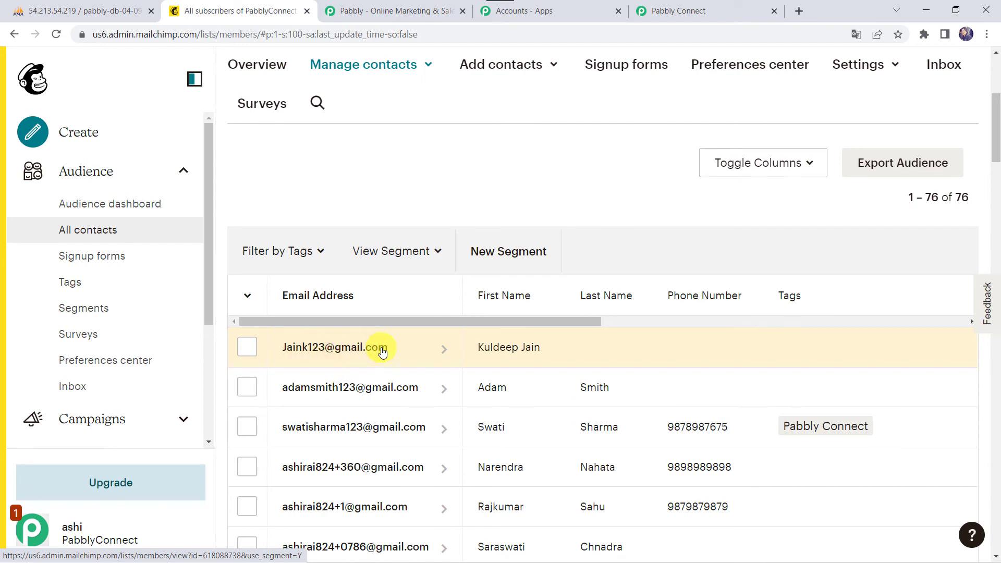
pyautogui.click(524, 351)
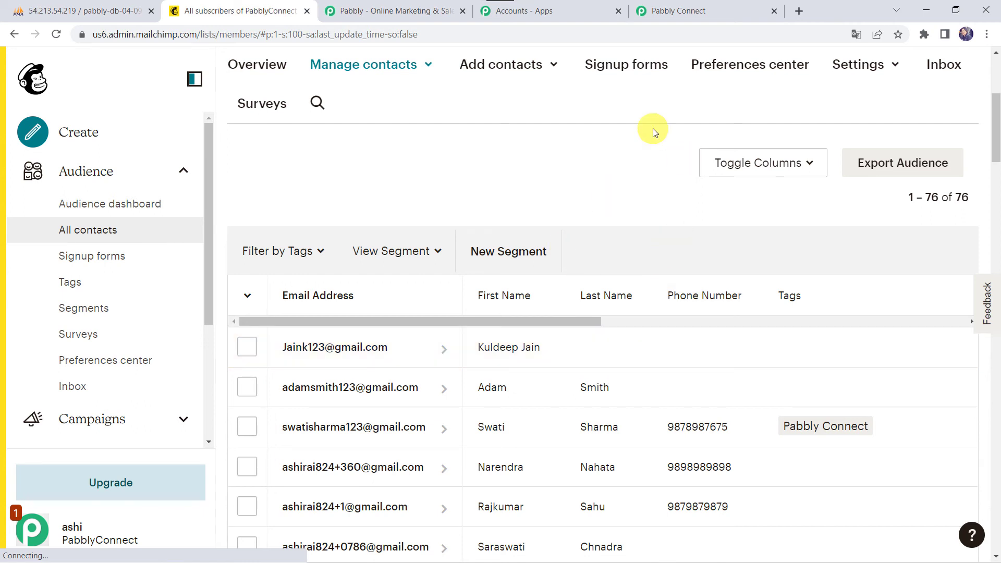
pyautogui.click(692, 6)
# Step: Save the Mailchimp Add New Member action settings
pyautogui.scroll(-3, 156, 341)
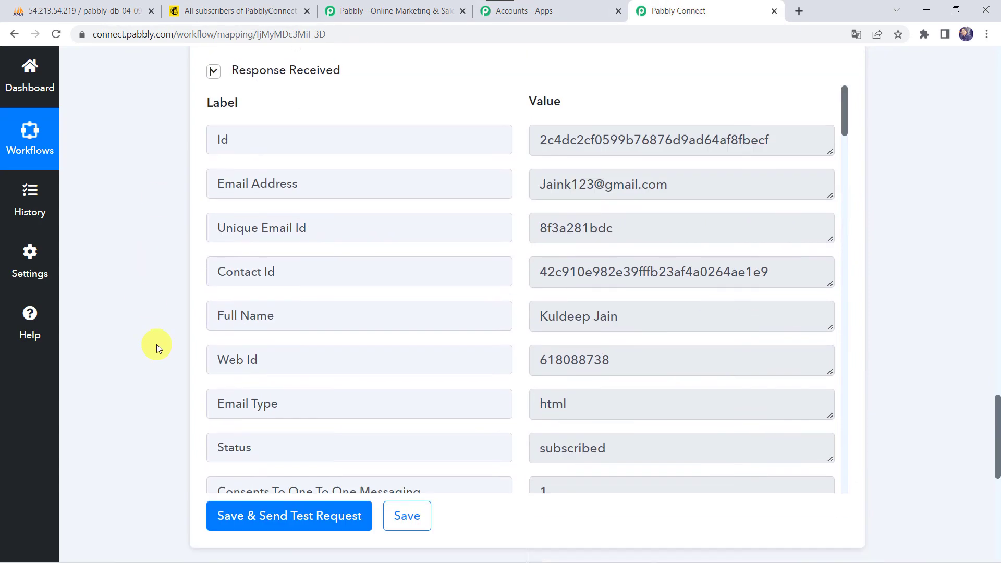
pyautogui.click(408, 492)
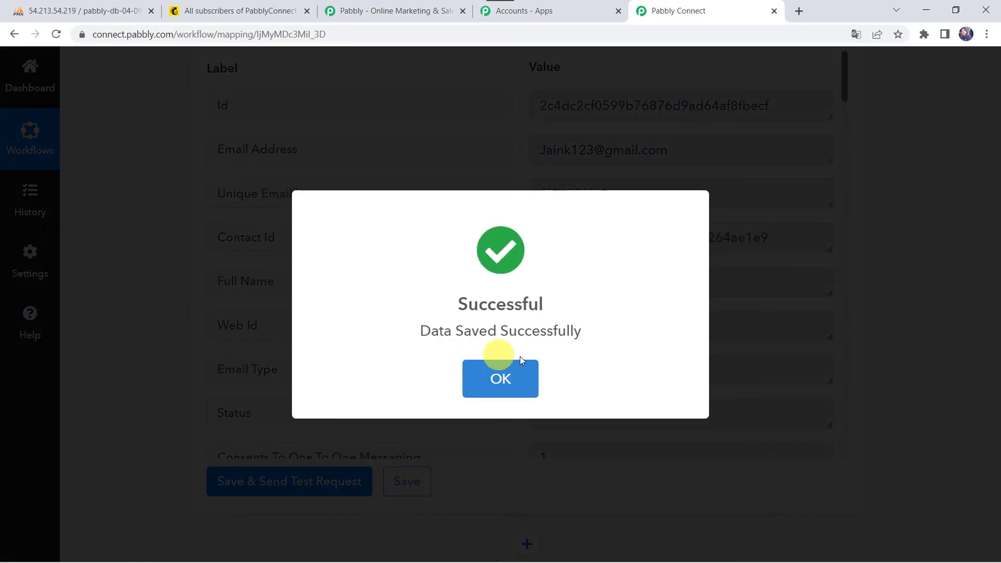
pyautogui.click(521, 365)
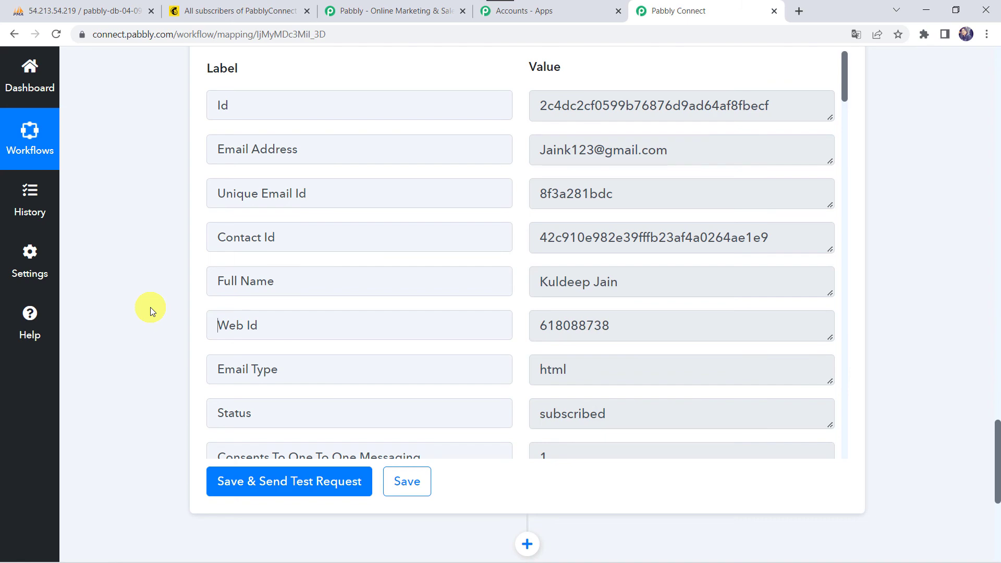
# Step: Collapse the test response and both the MySQL trigger and MailChimp action cards
pyautogui.scroll(12, 150, 307)
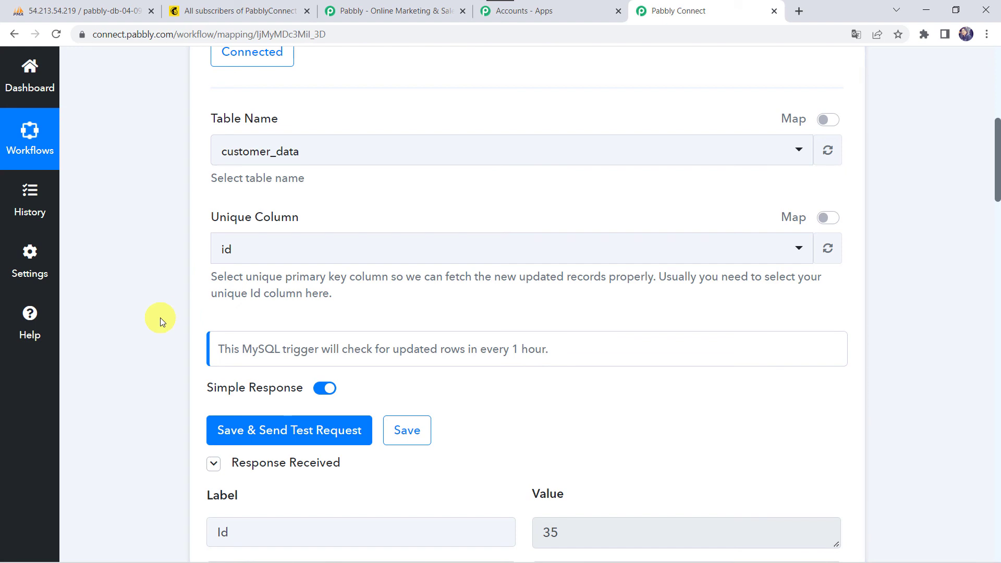
pyautogui.click(290, 468)
pyautogui.scroll(8, 464, 374)
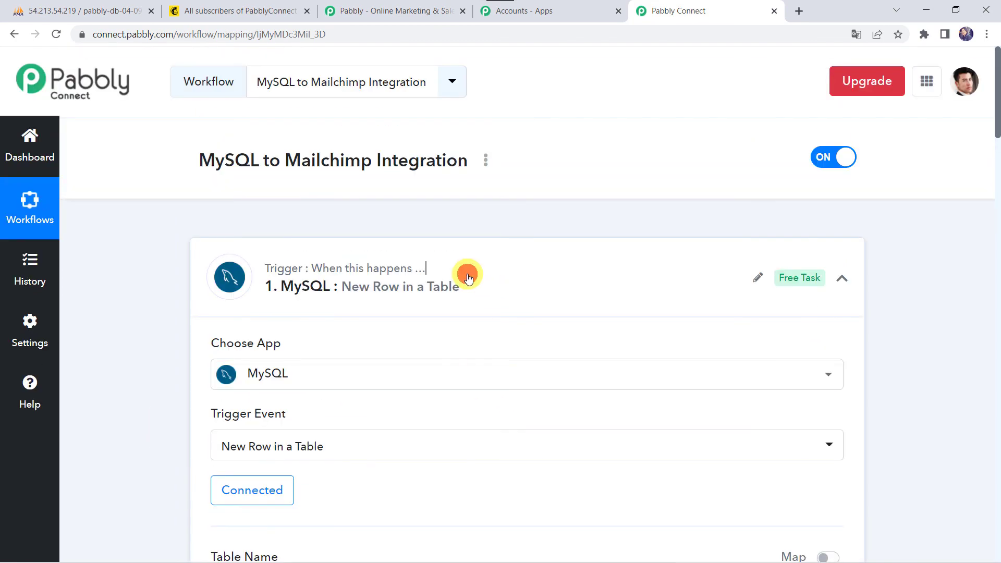
pyautogui.click(467, 277)
pyautogui.click(480, 396)
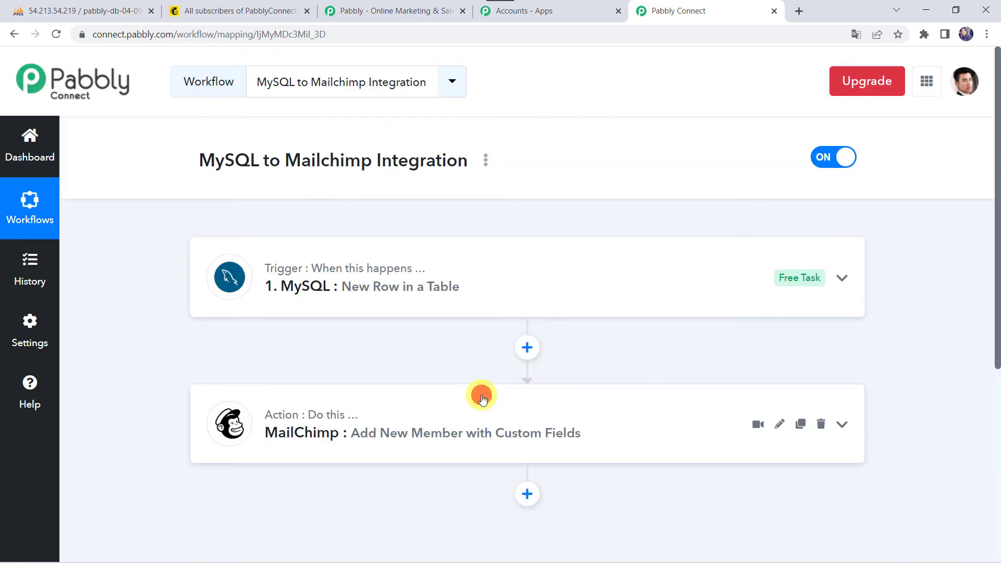